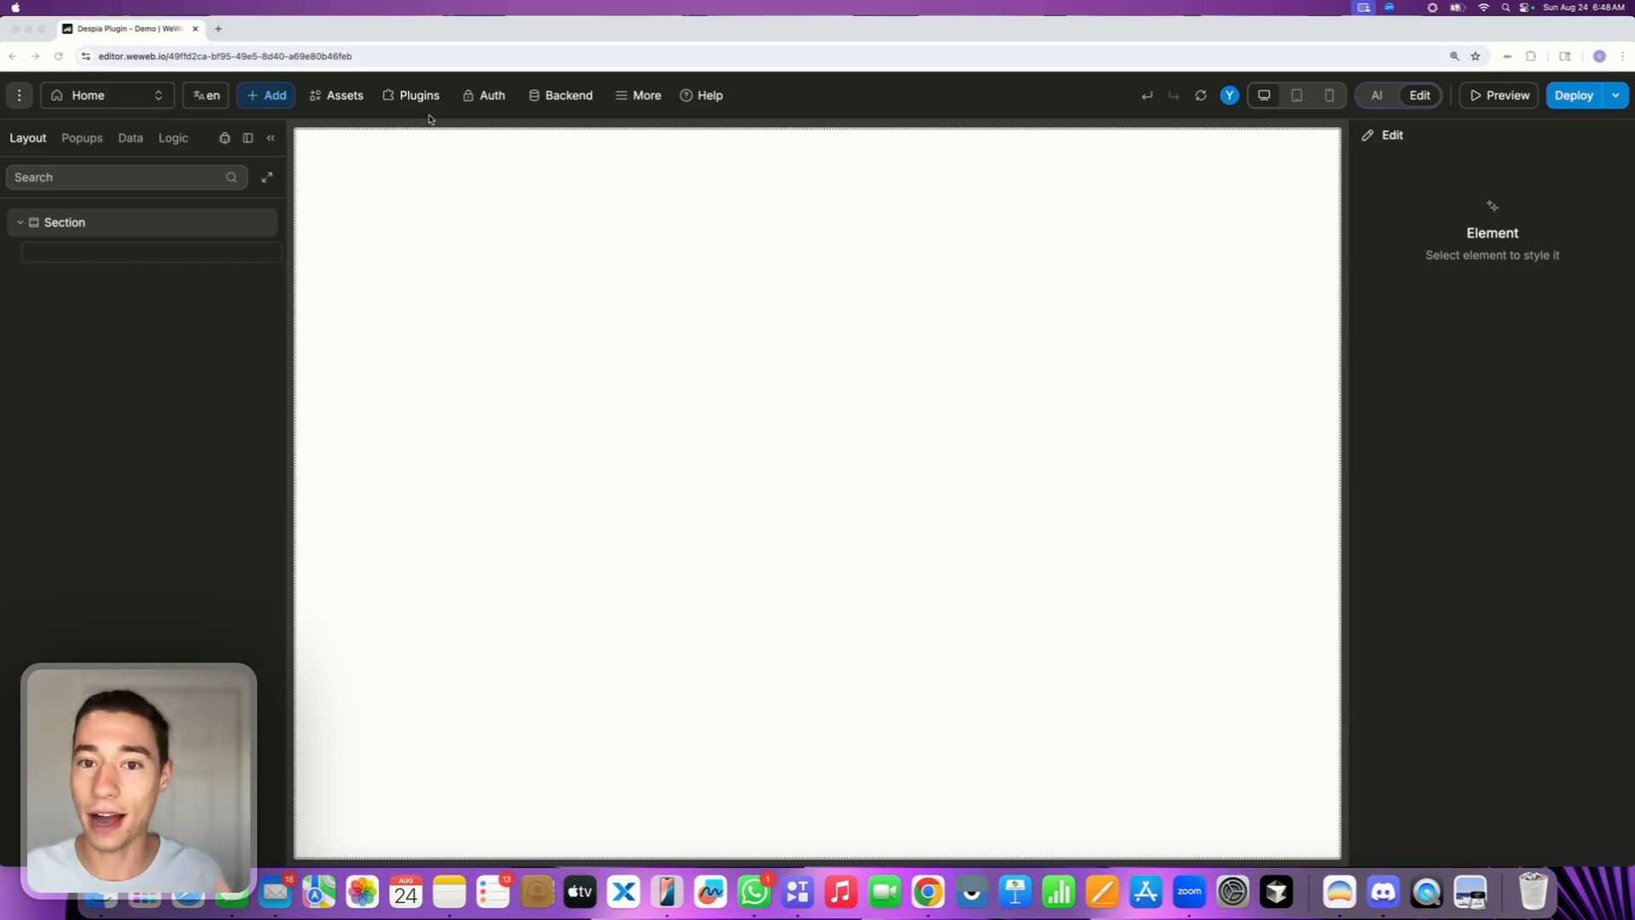
Step: Look through the project's available component libraries and the libraries offered in the marketplace
left_click(319, 101)
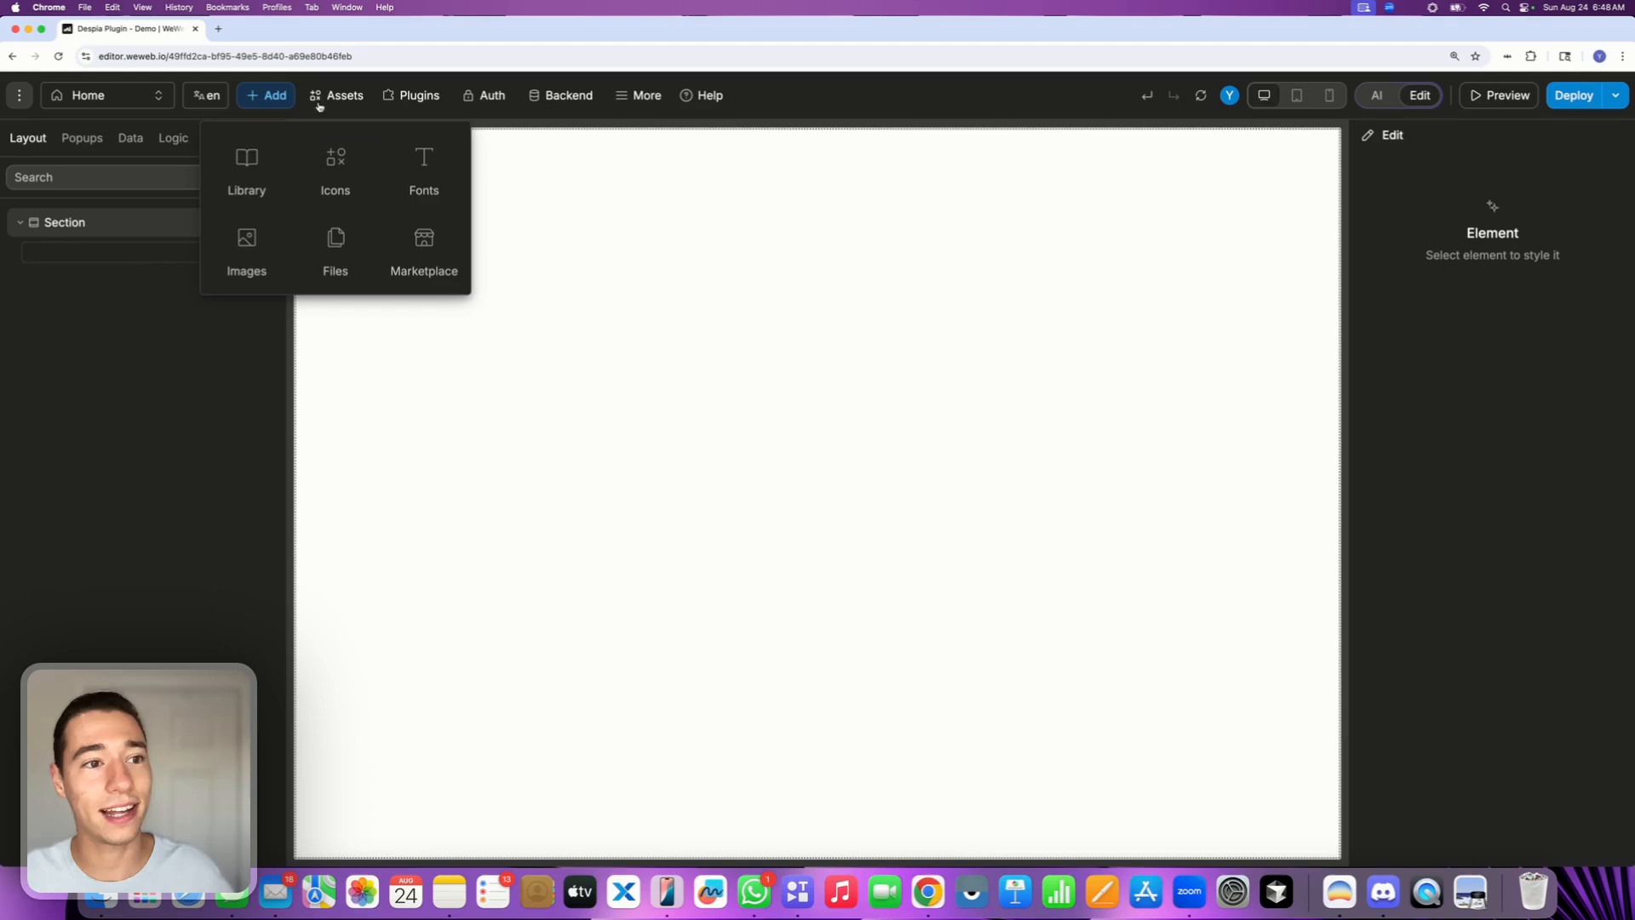
left_click(246, 162)
left_click(242, 139)
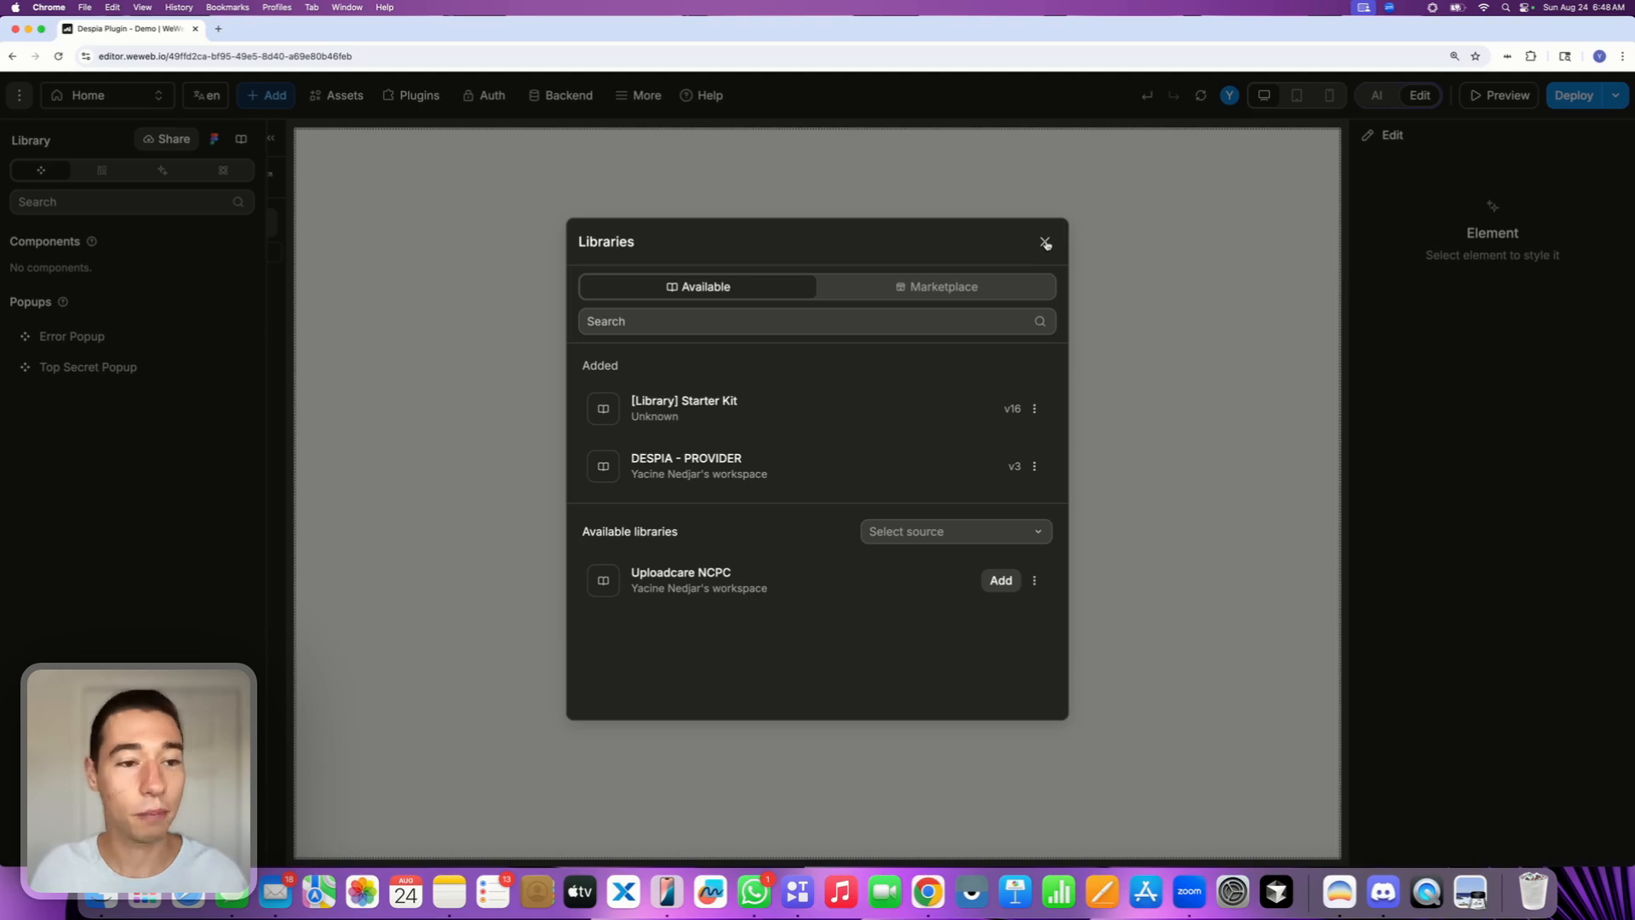
left_click(942, 294)
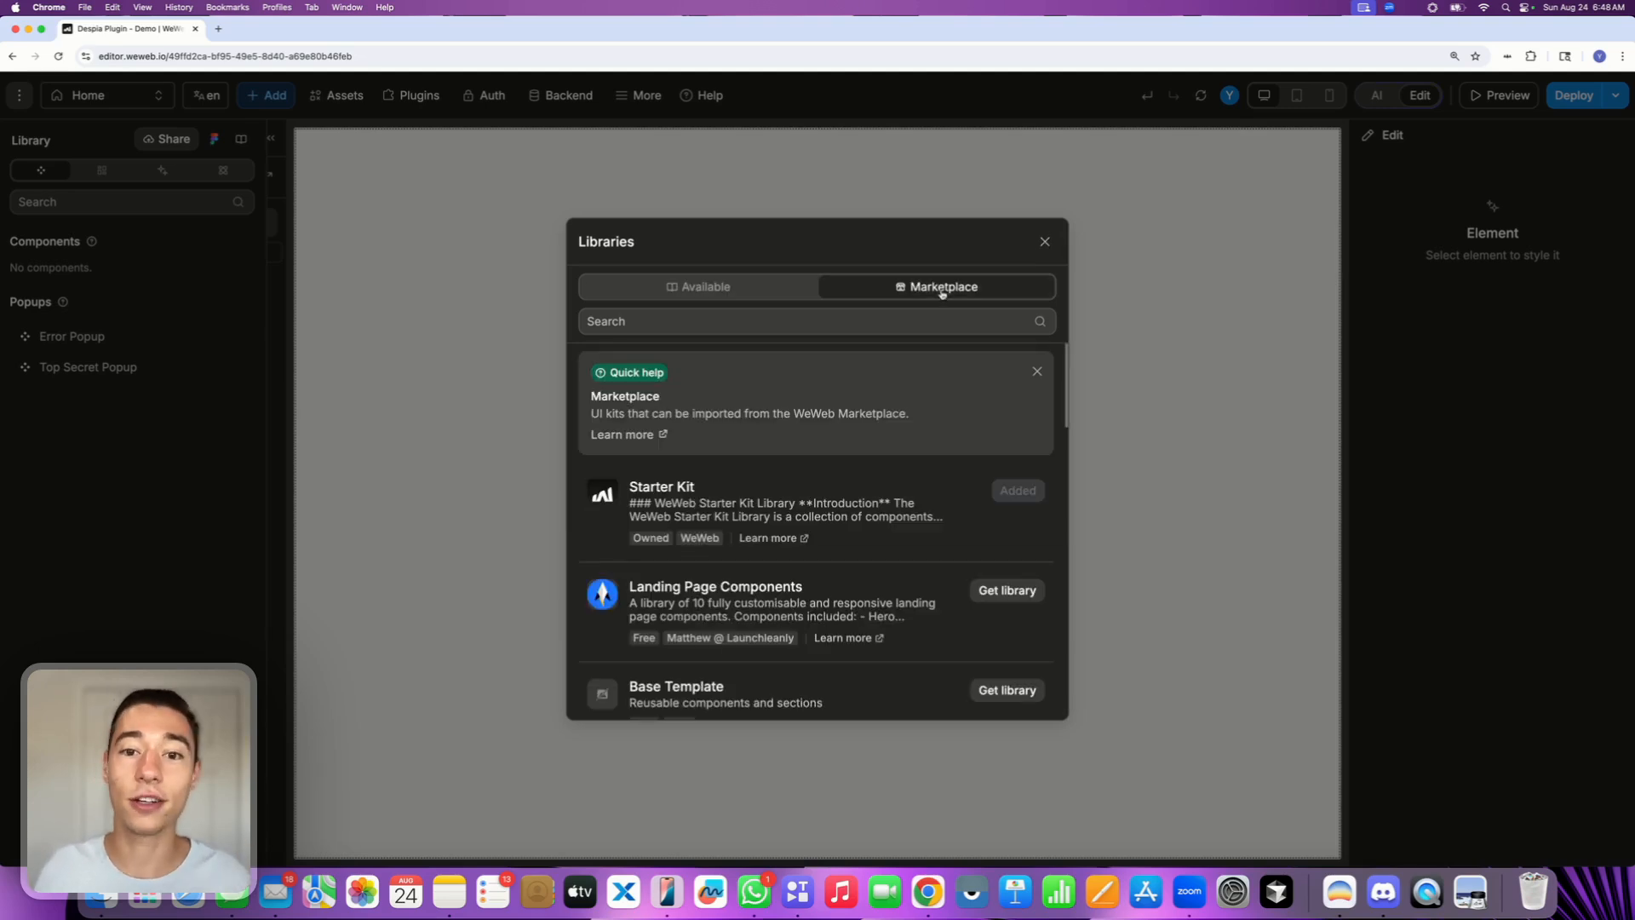
left_click(1044, 242)
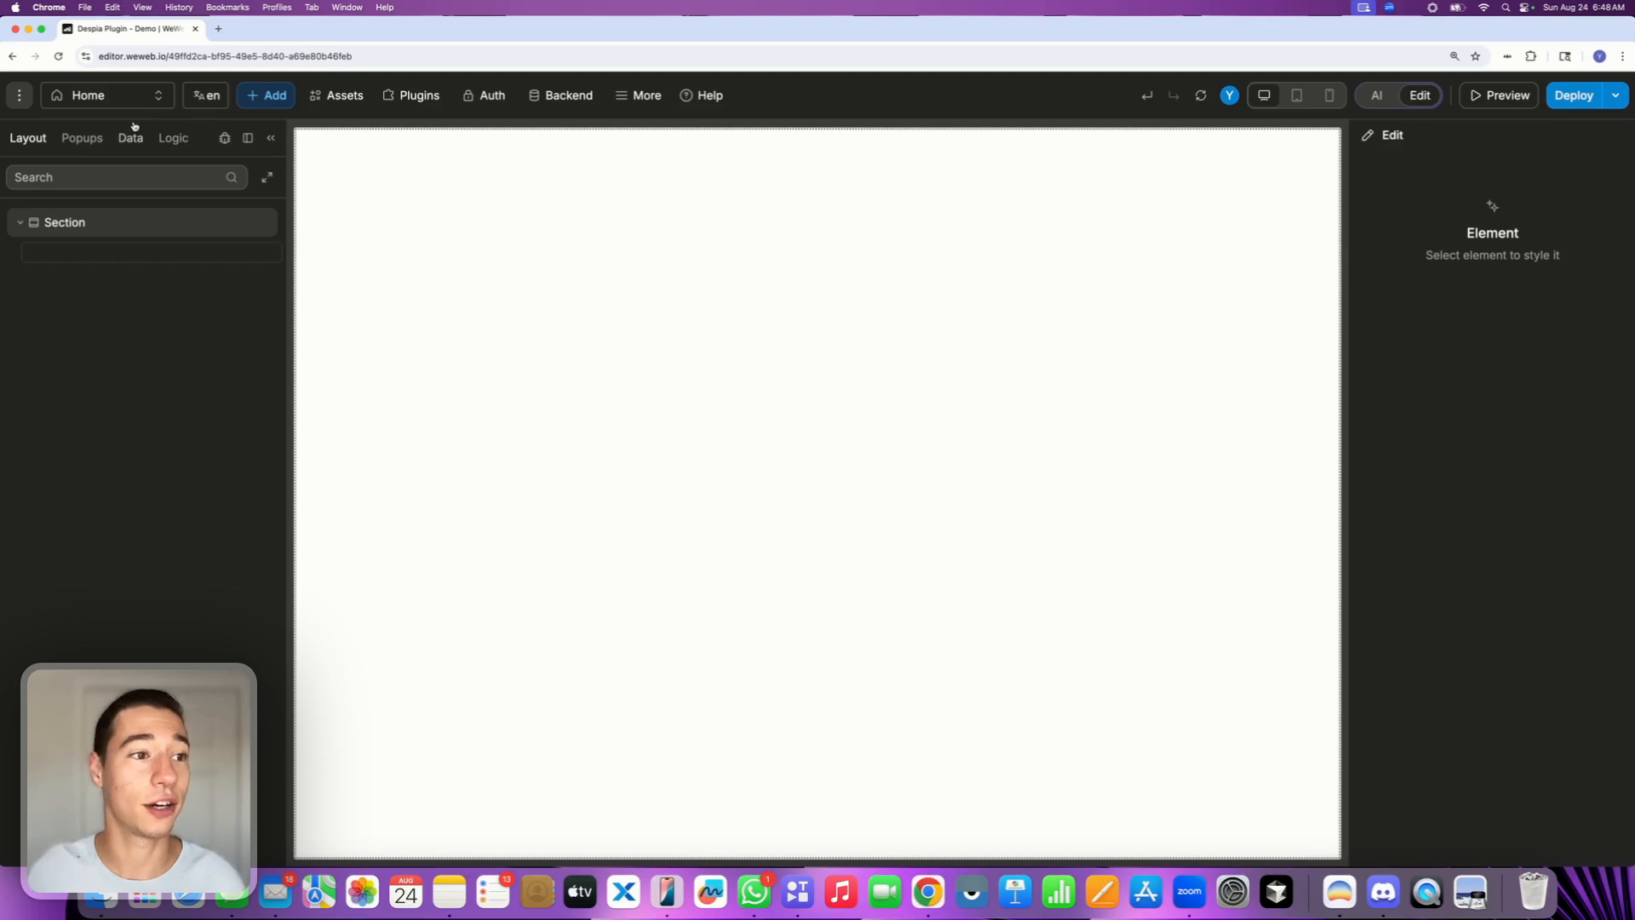
Step: Add the Despia Plugin component from the DESPIA - PROVIDER library to the page's section
left_click(283, 98)
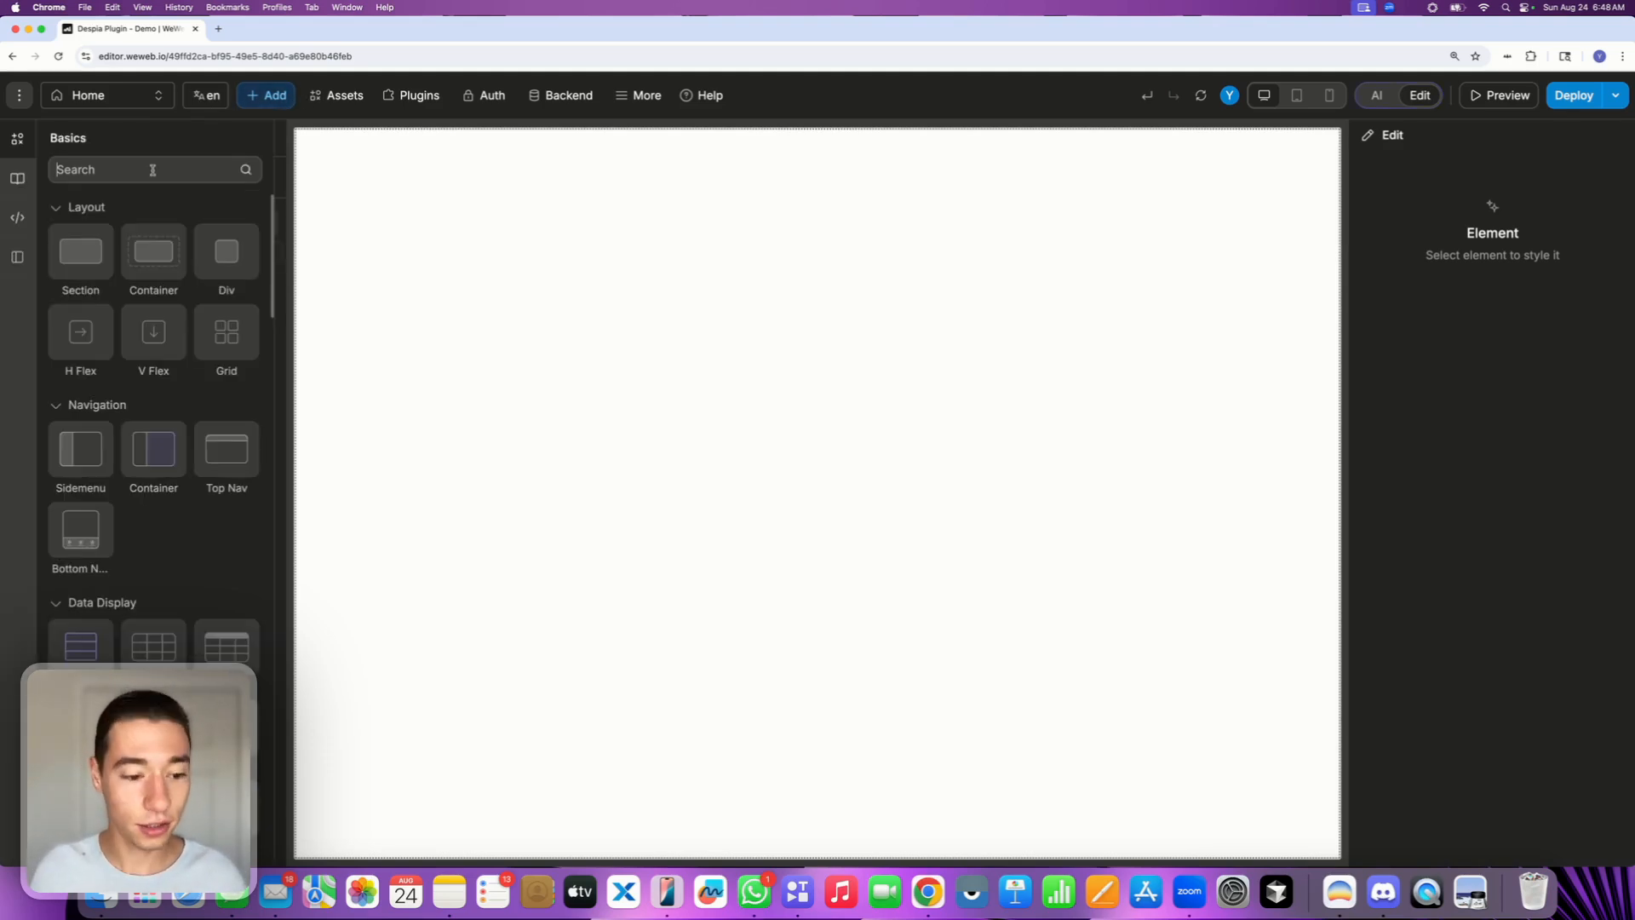
left_click(17, 178)
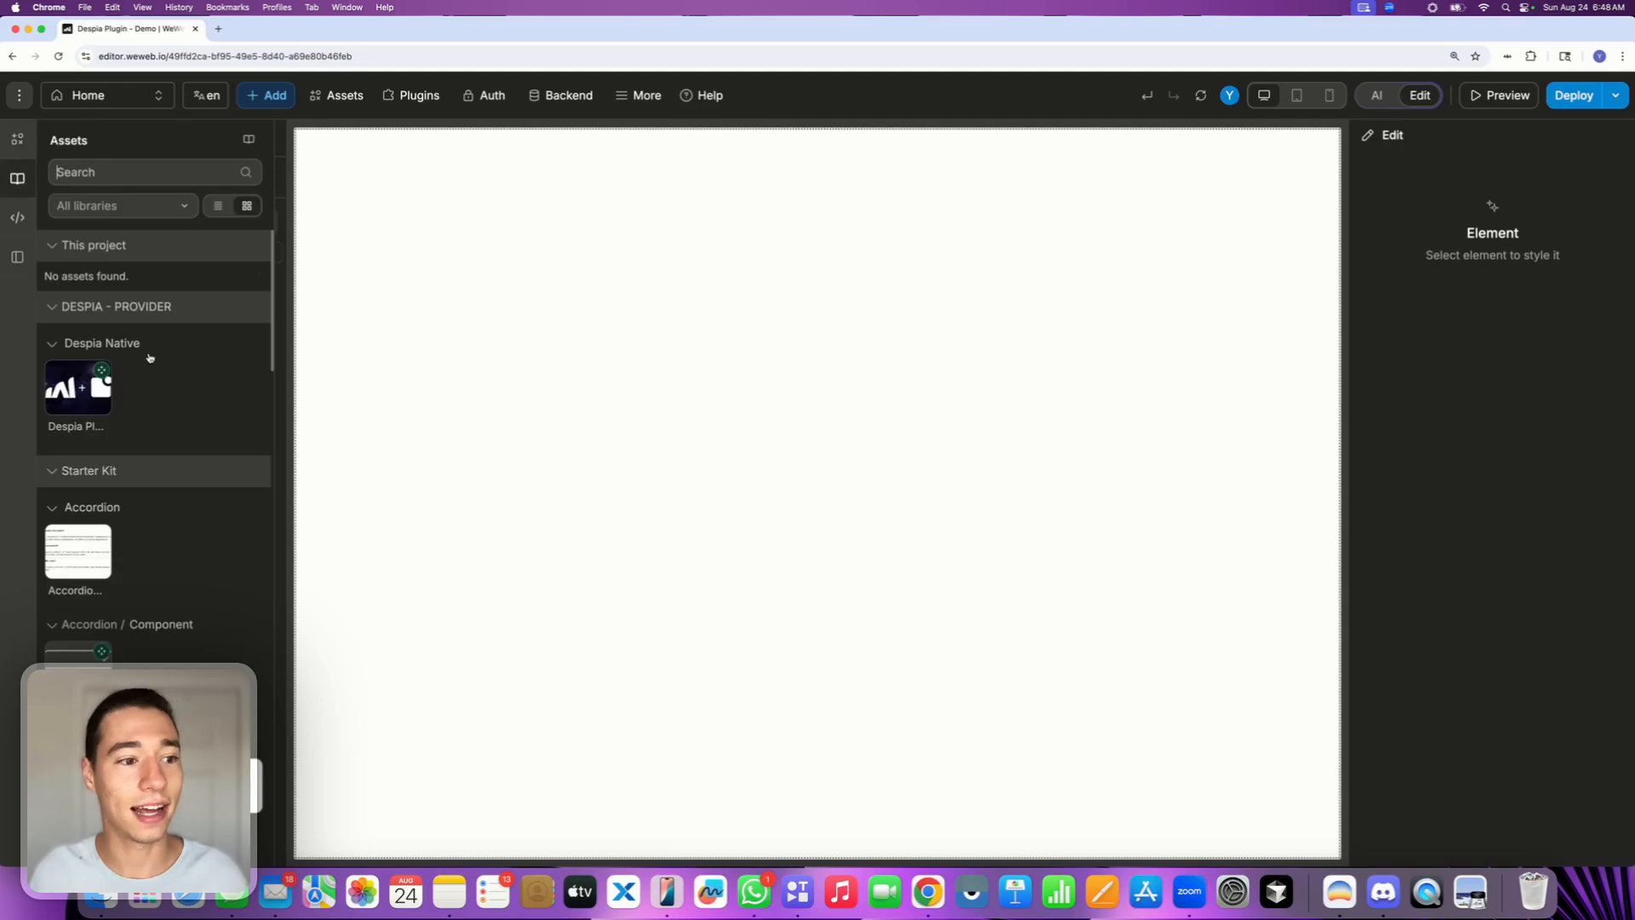
mouse_move(87, 375)
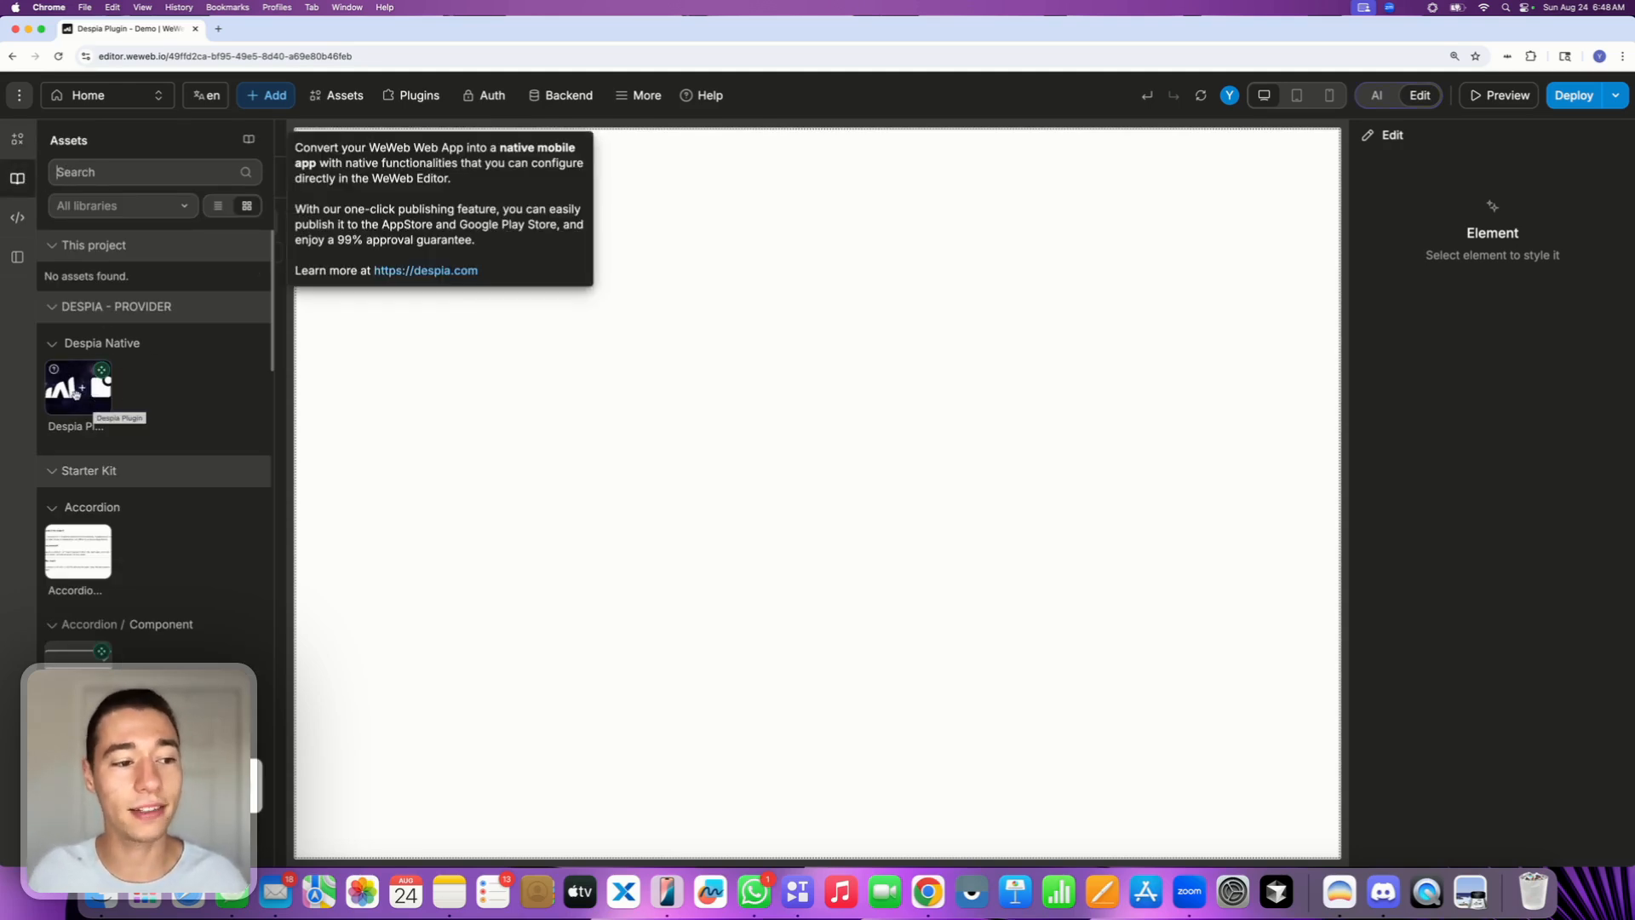
mouse_move(76, 393)
left_mouse_down()
mouse_move(473, 271)
mouse_move(575, 200)
left_mouse_up()
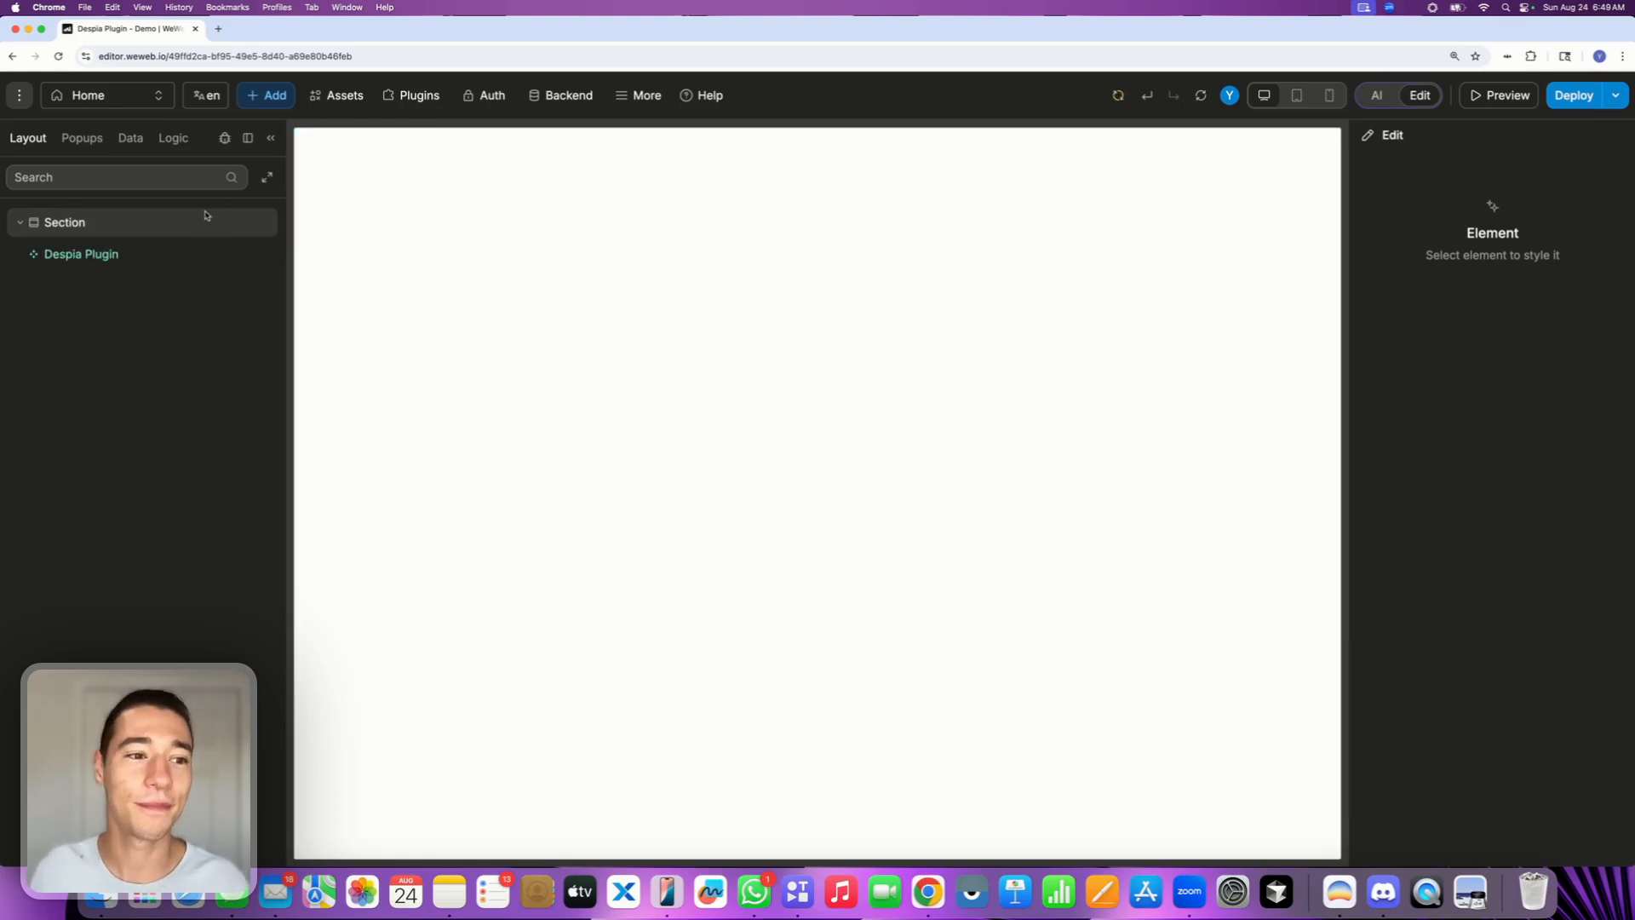
Step: Add a basic Button element to the section and place the Despia Plugin above it in the layout
left_click(183, 227)
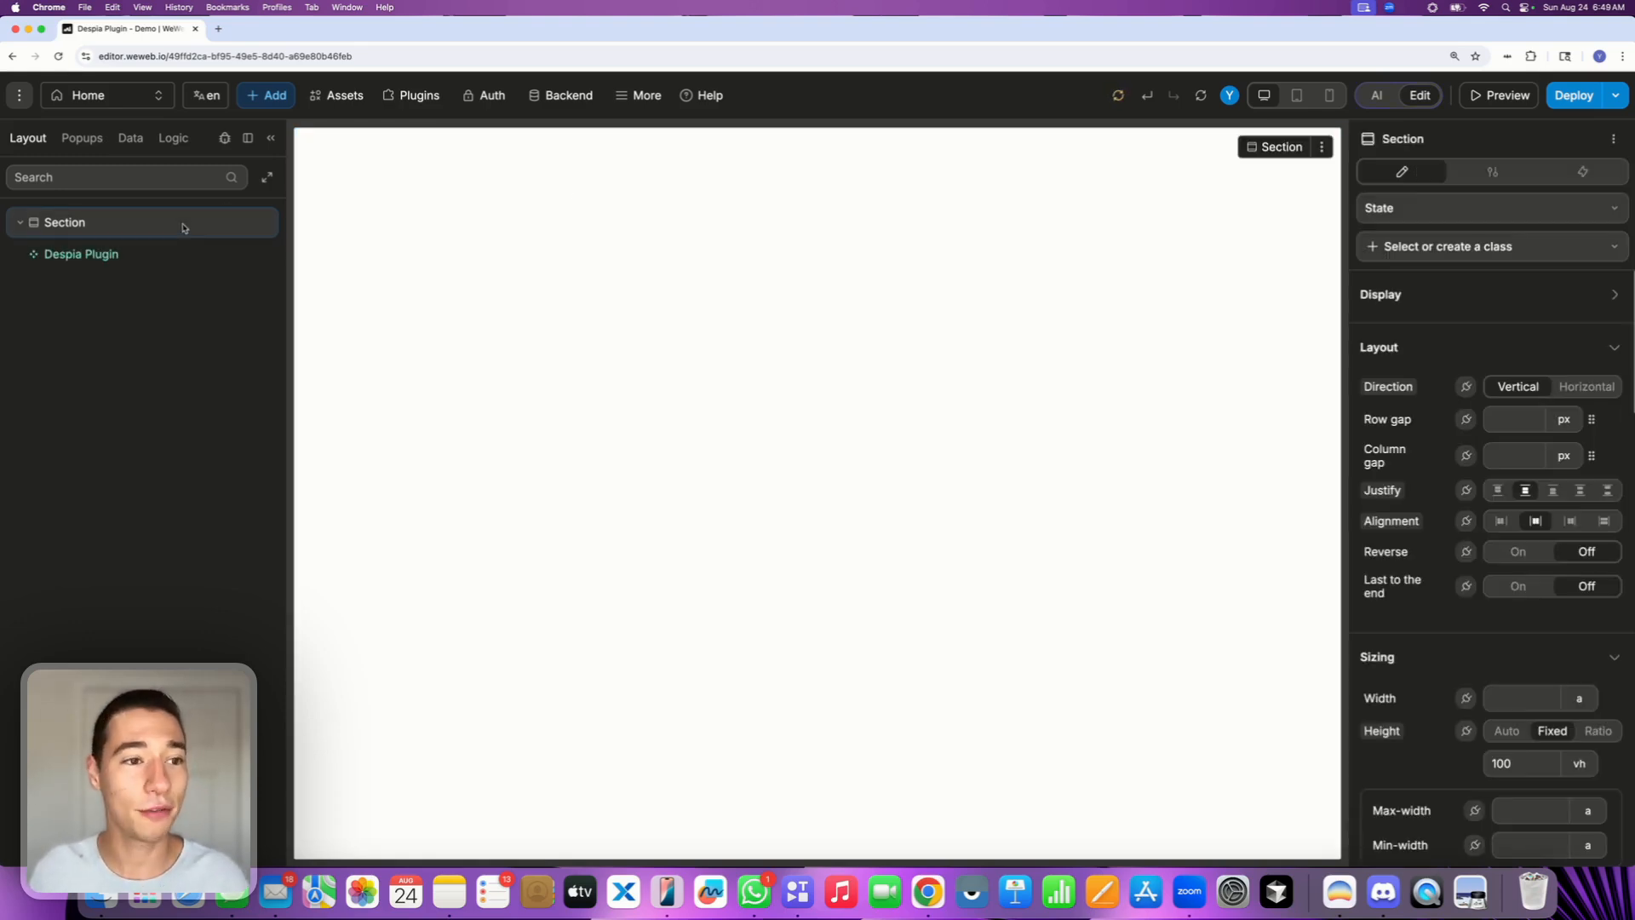
left_click(341, 94)
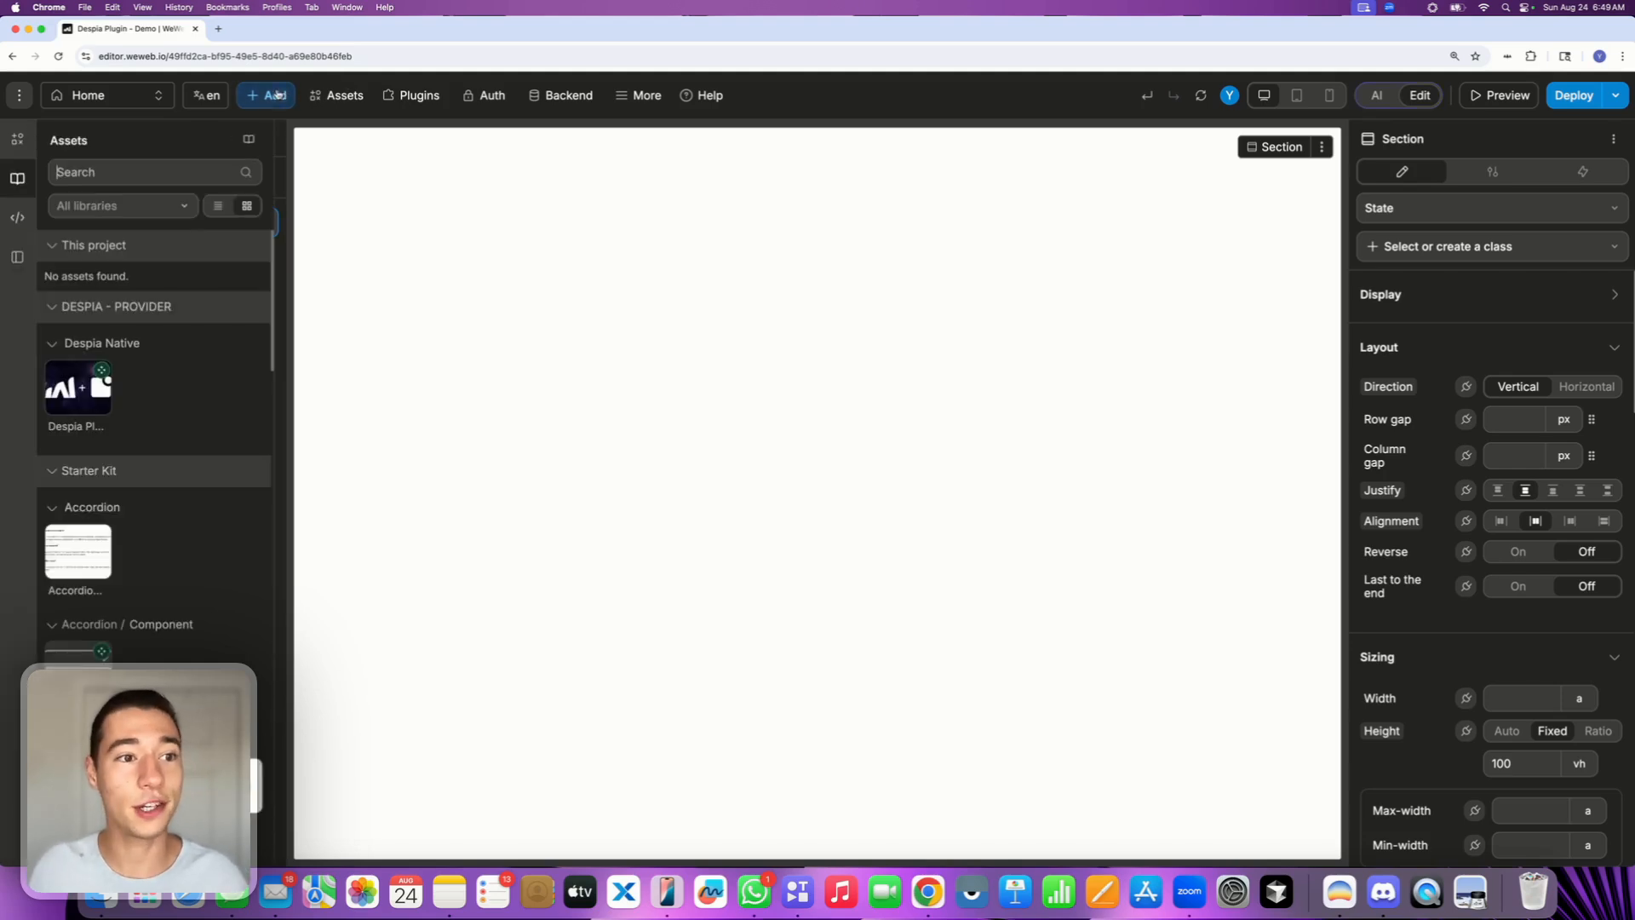
left_click(7, 138)
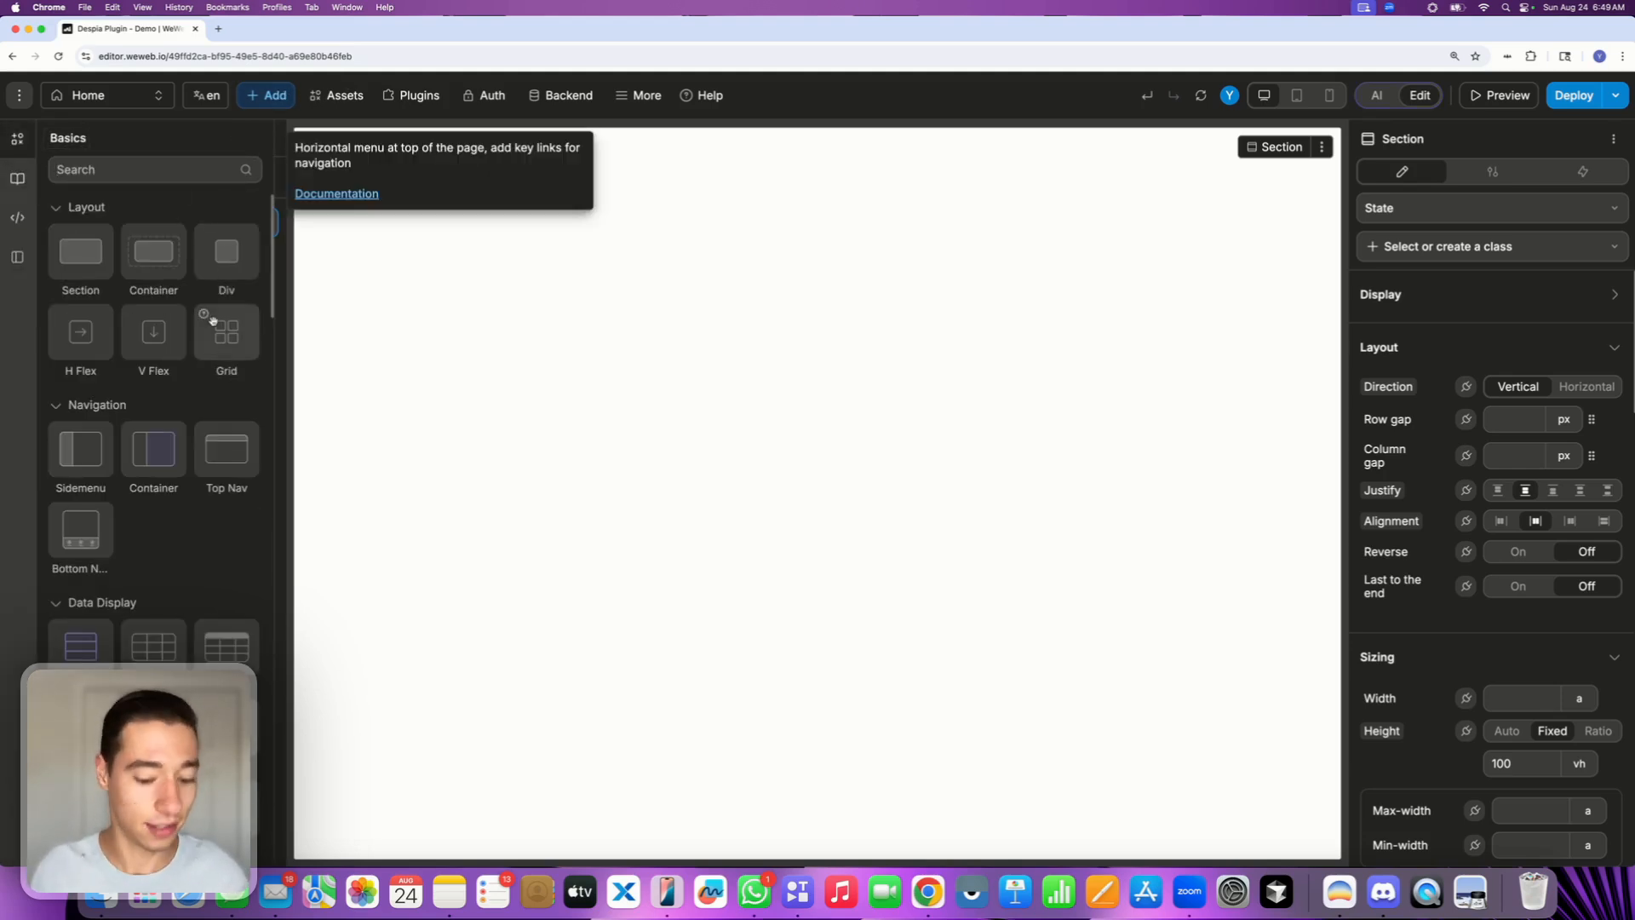
type("button")
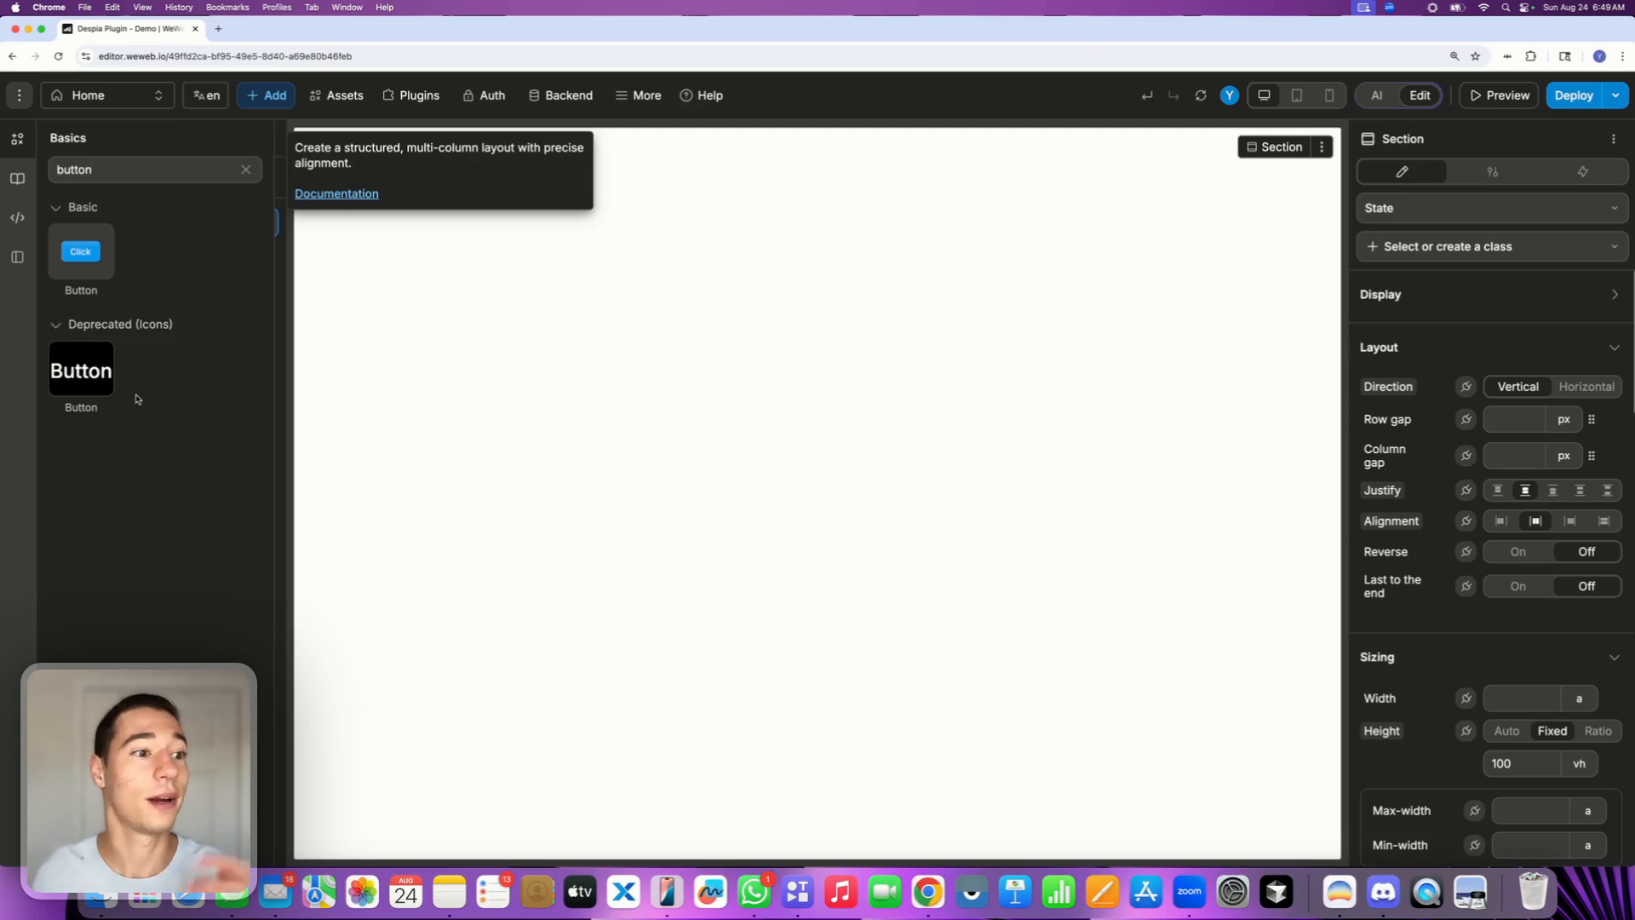
left_click_drag(85, 251, 643, 380)
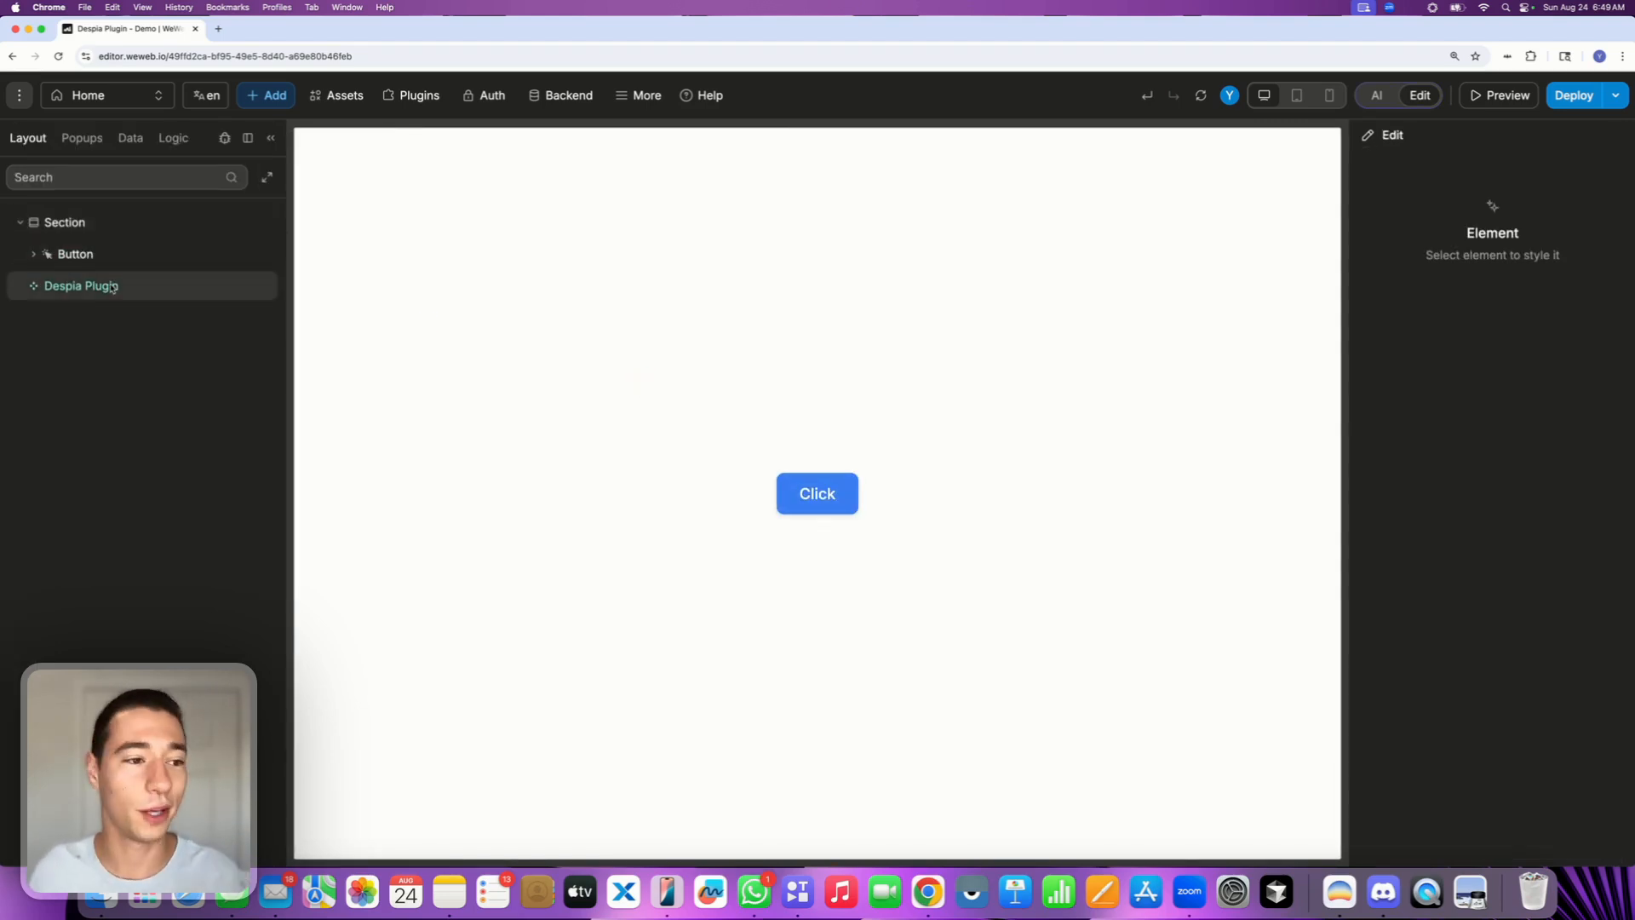
left_click_drag(112, 286, 70, 254)
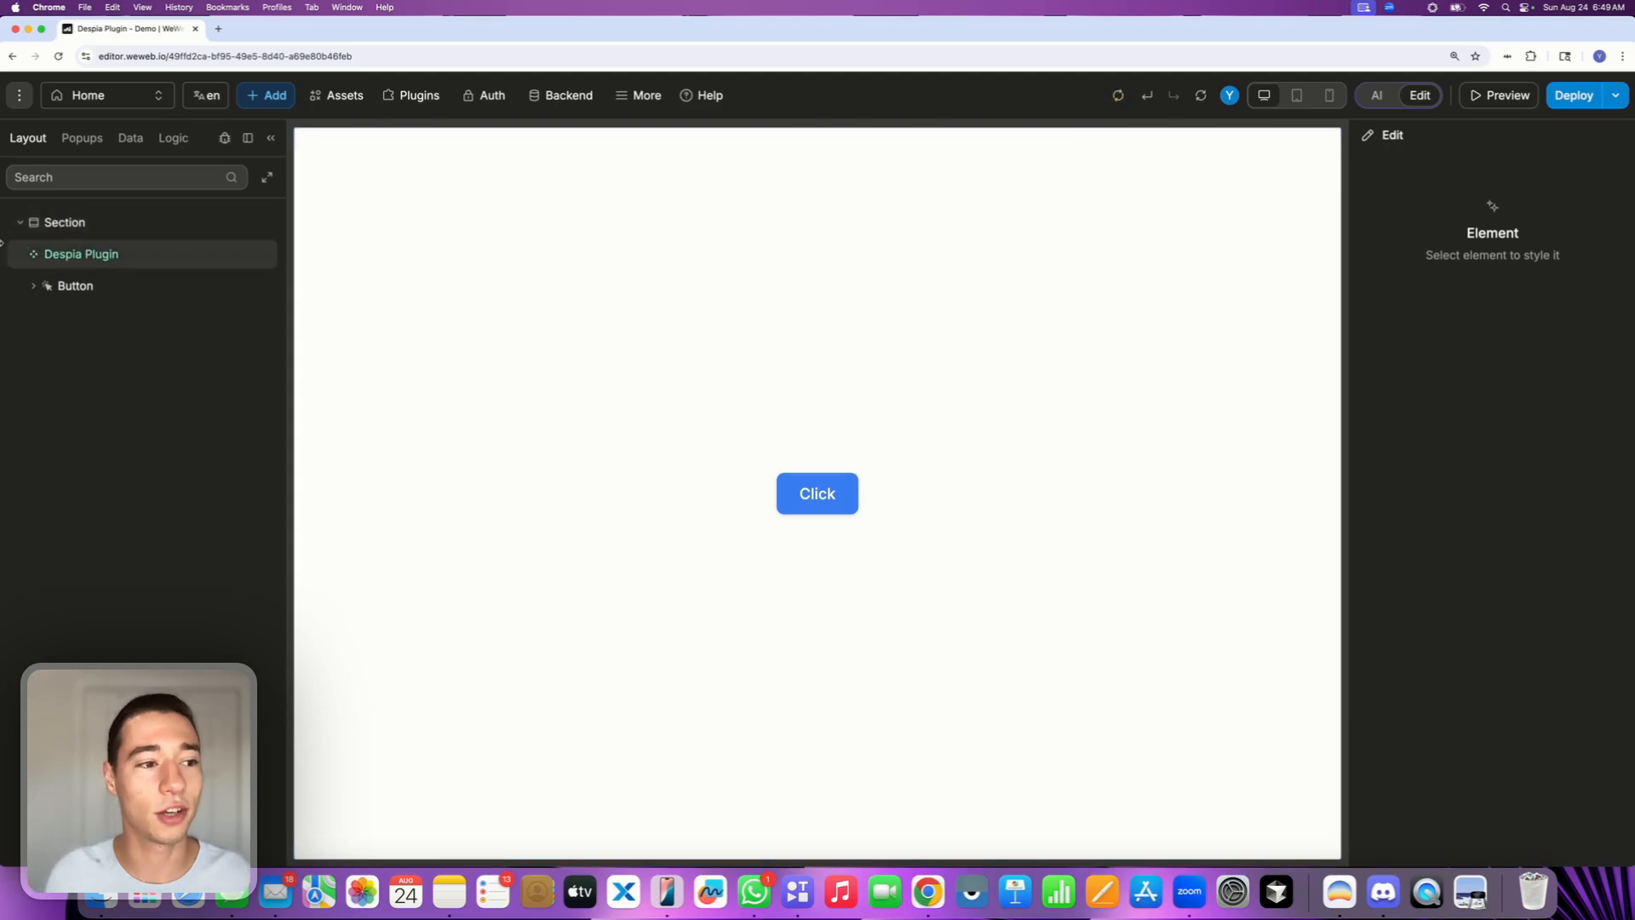
left_click(72, 260)
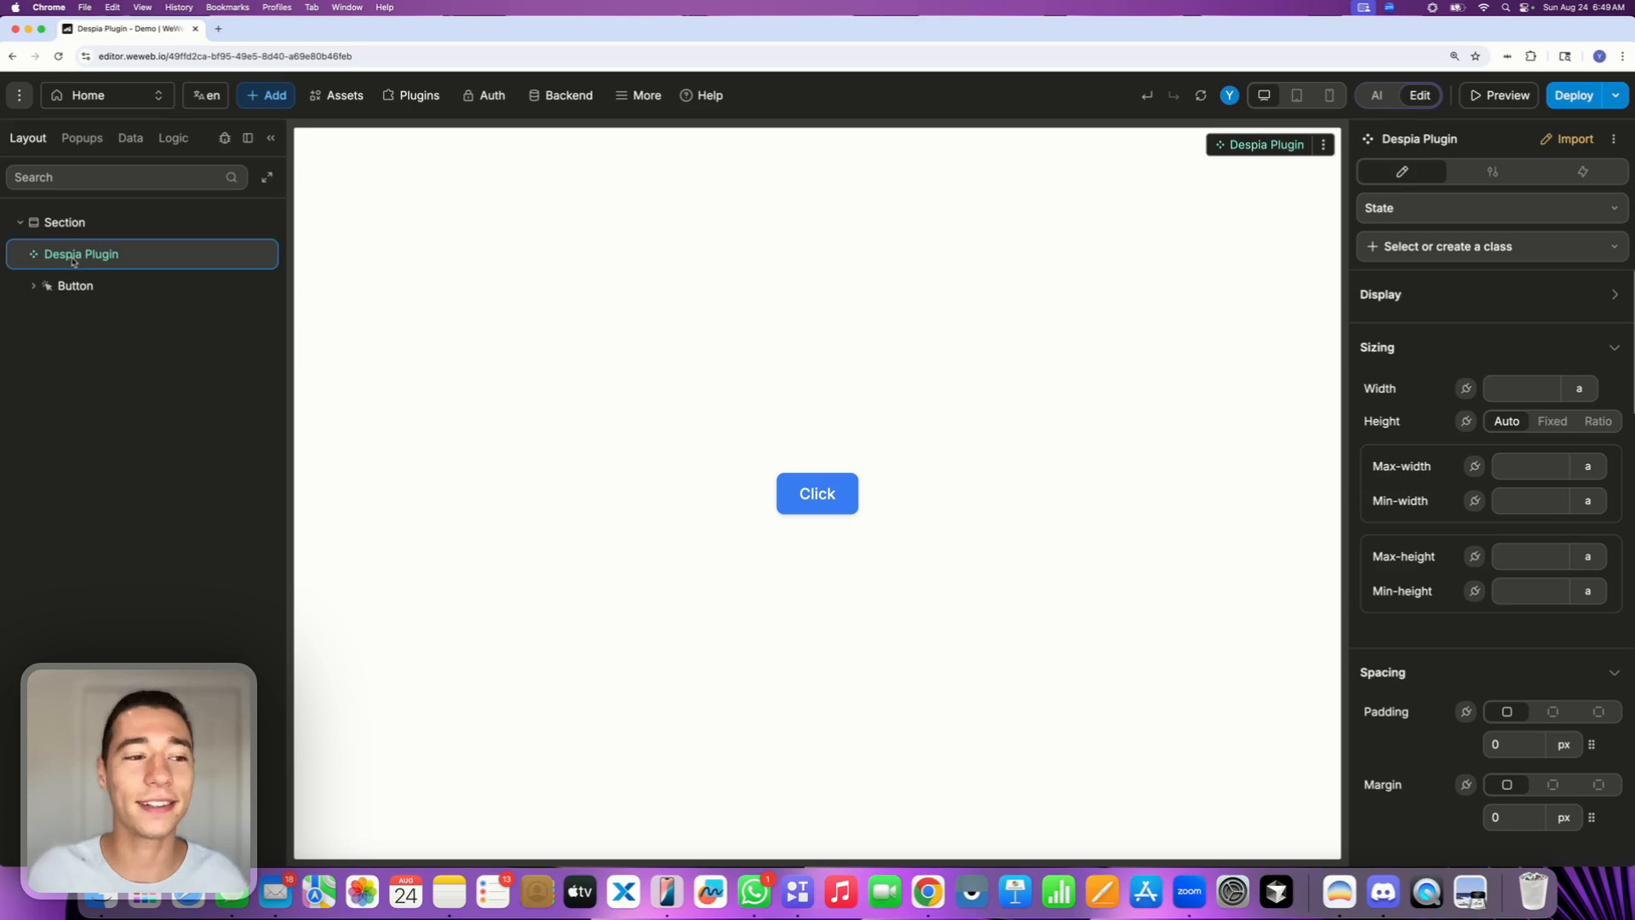
Step: Change the button's label to "Take Screenshot"
left_click(76, 288)
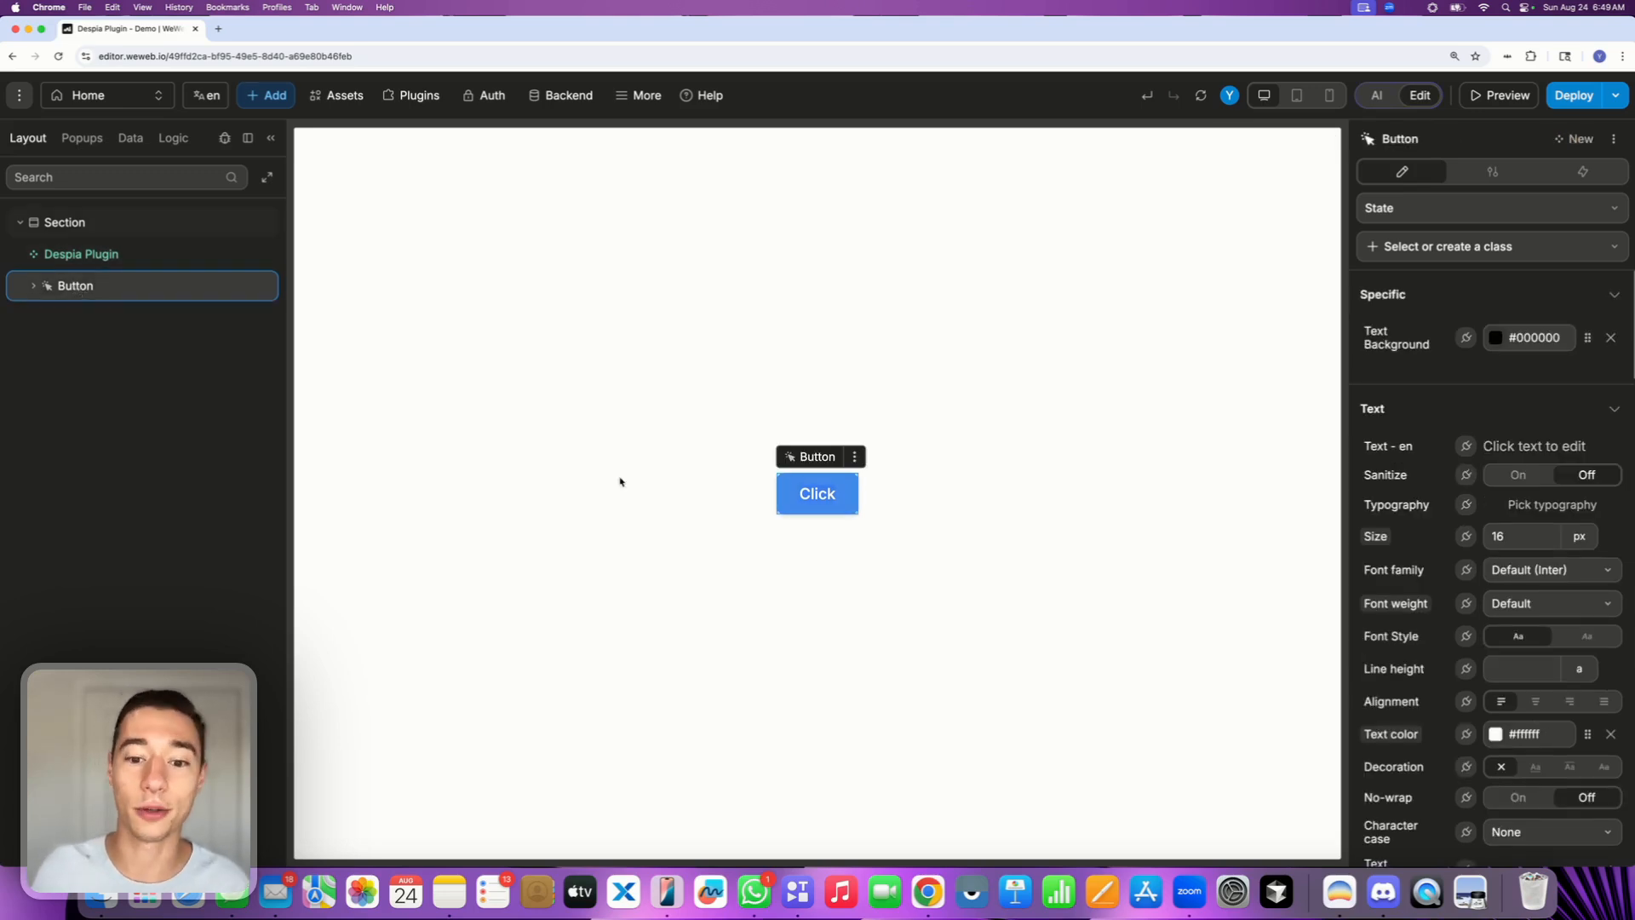
double_click(819, 498)
type("Take ")
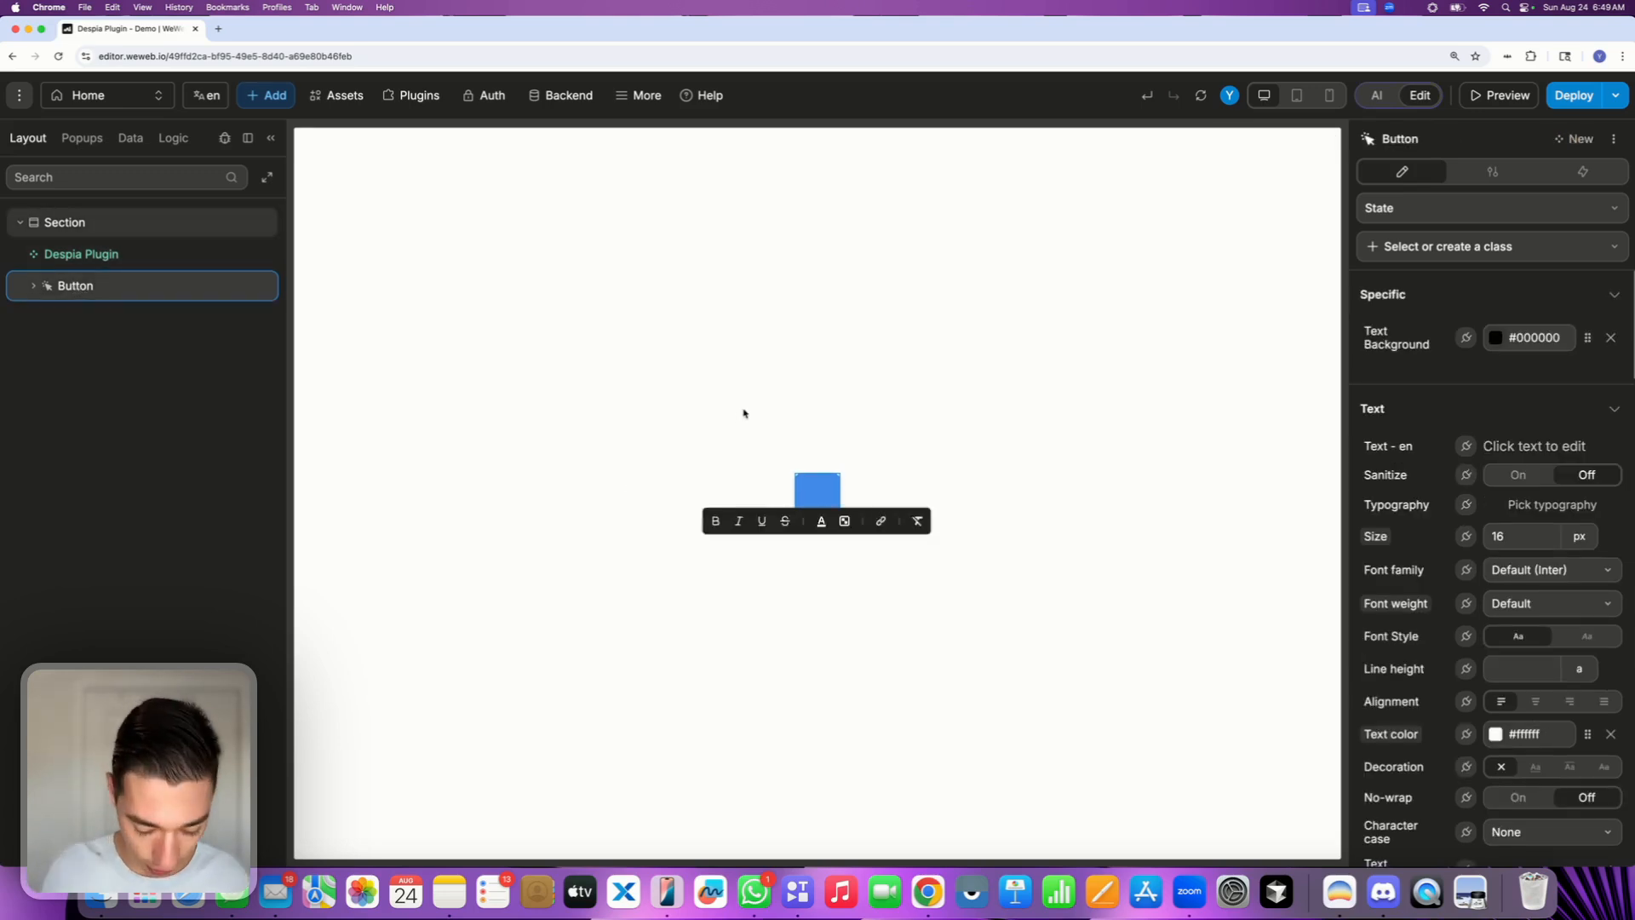
type("Screenshot")
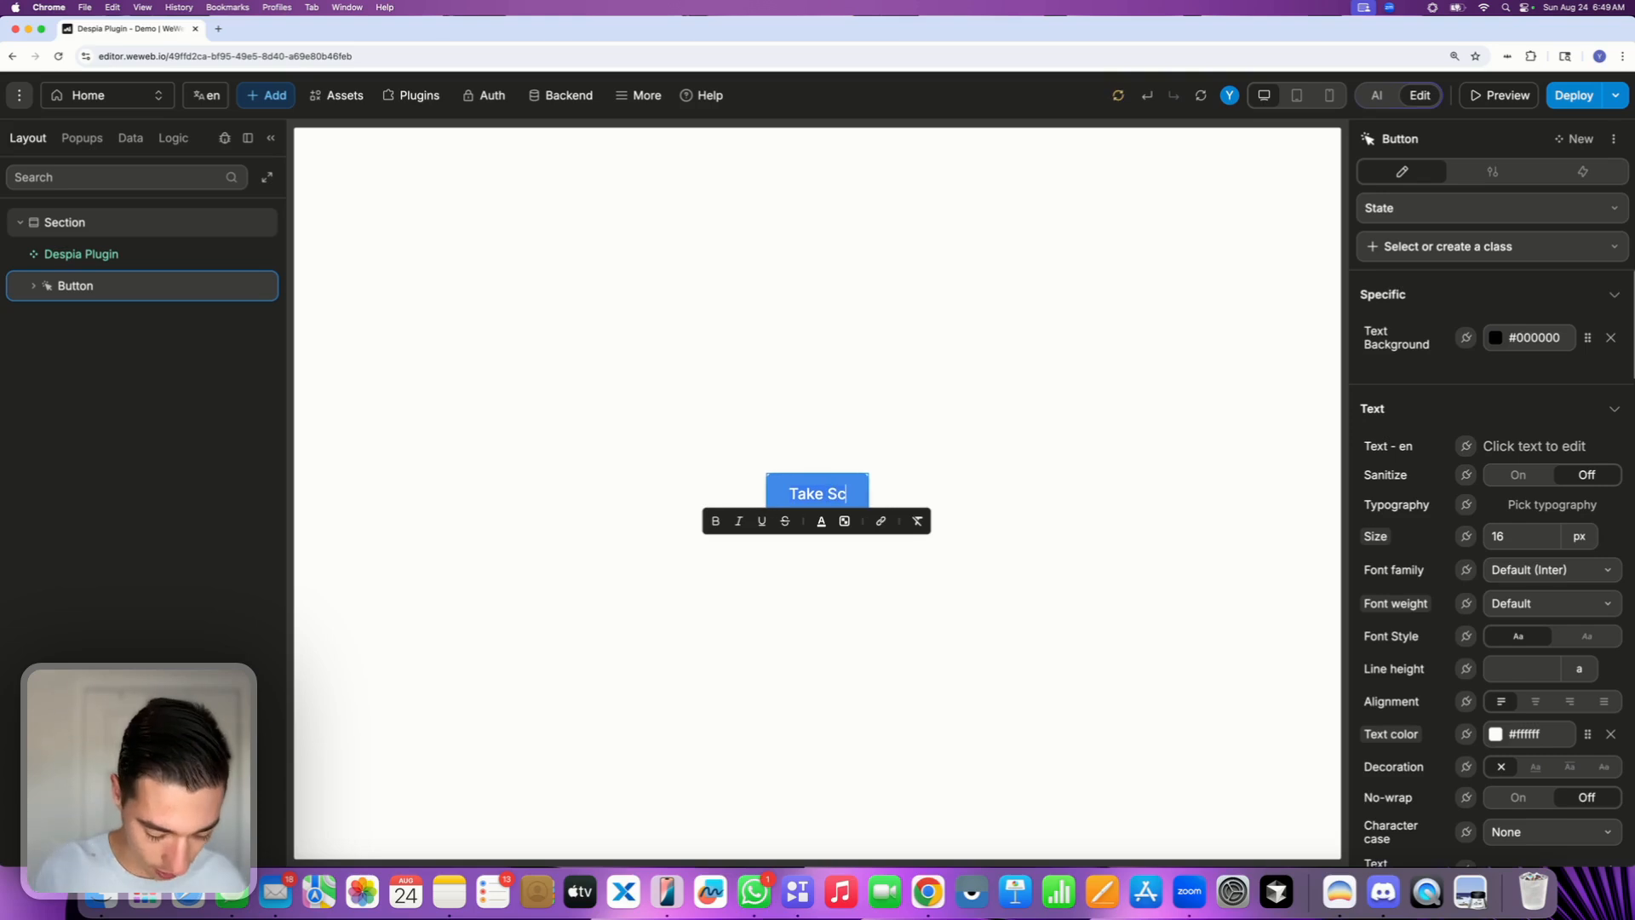
left_click(1091, 351)
Step: Create an On click workflow for the Take Screenshot button and add an Execute component action to it
left_click(845, 493)
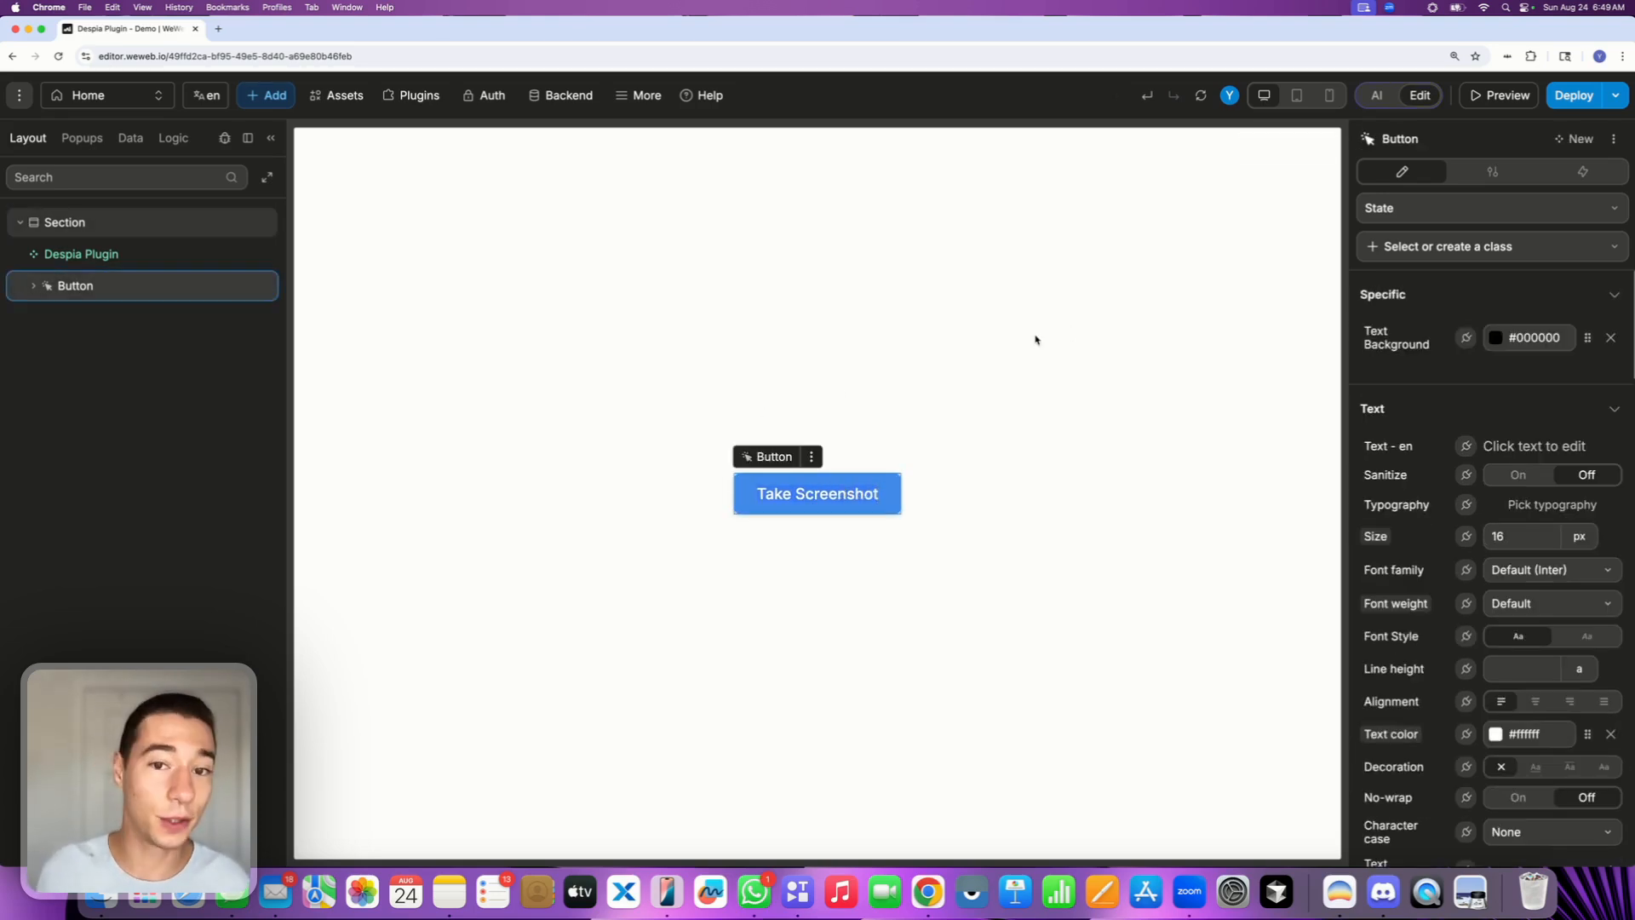
left_click(1587, 178)
left_click(1574, 211)
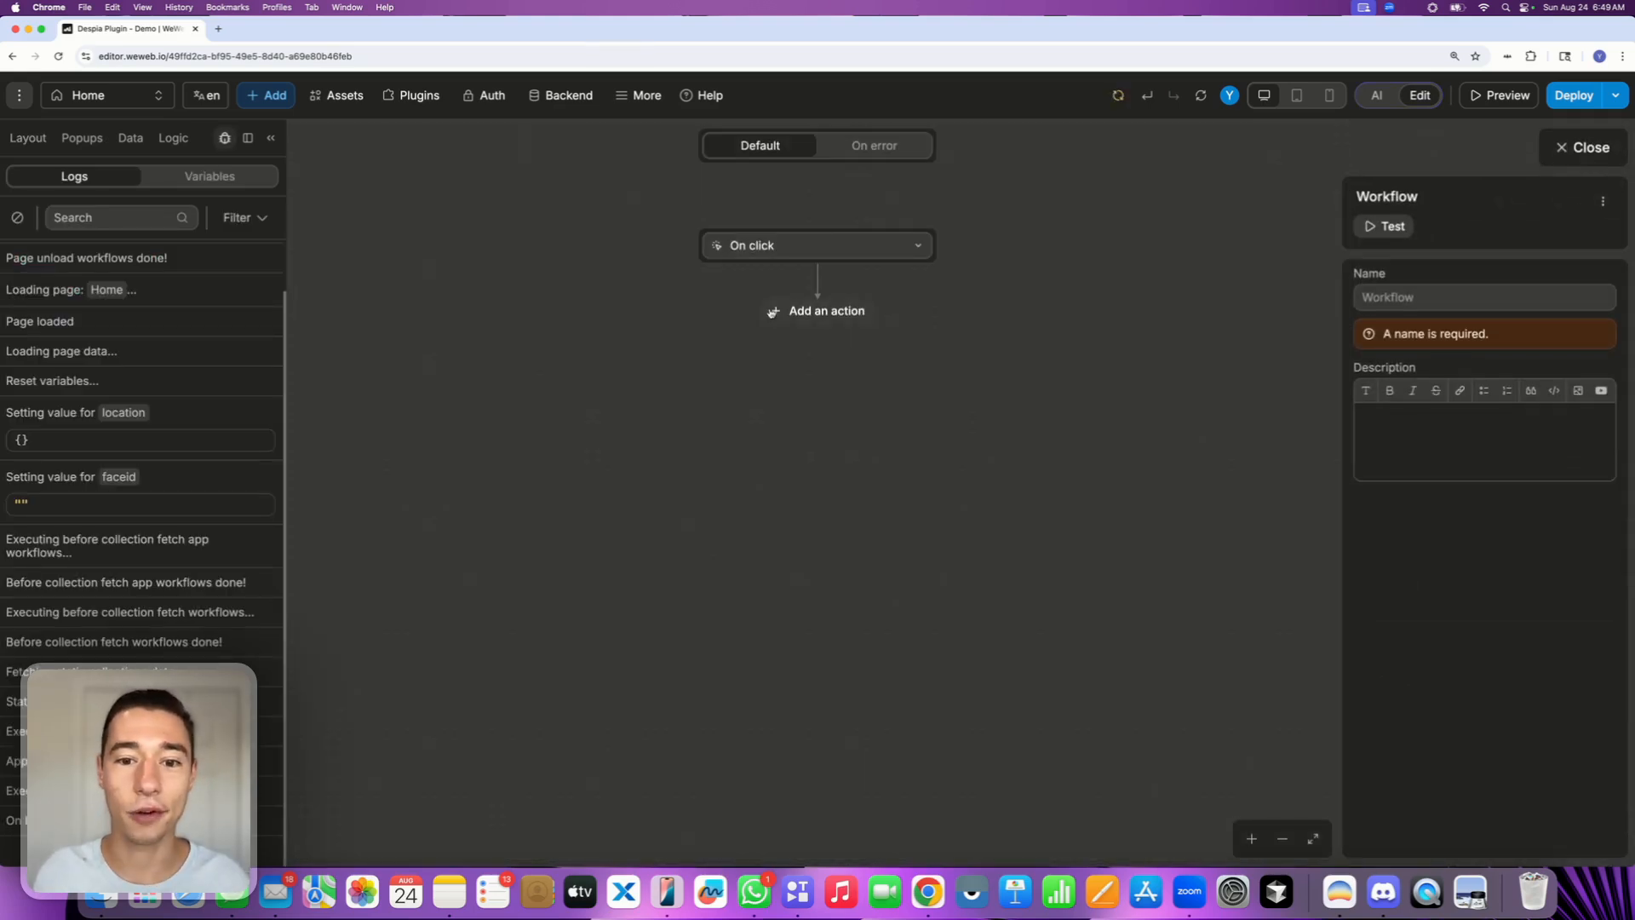
left_click(844, 312)
type("com")
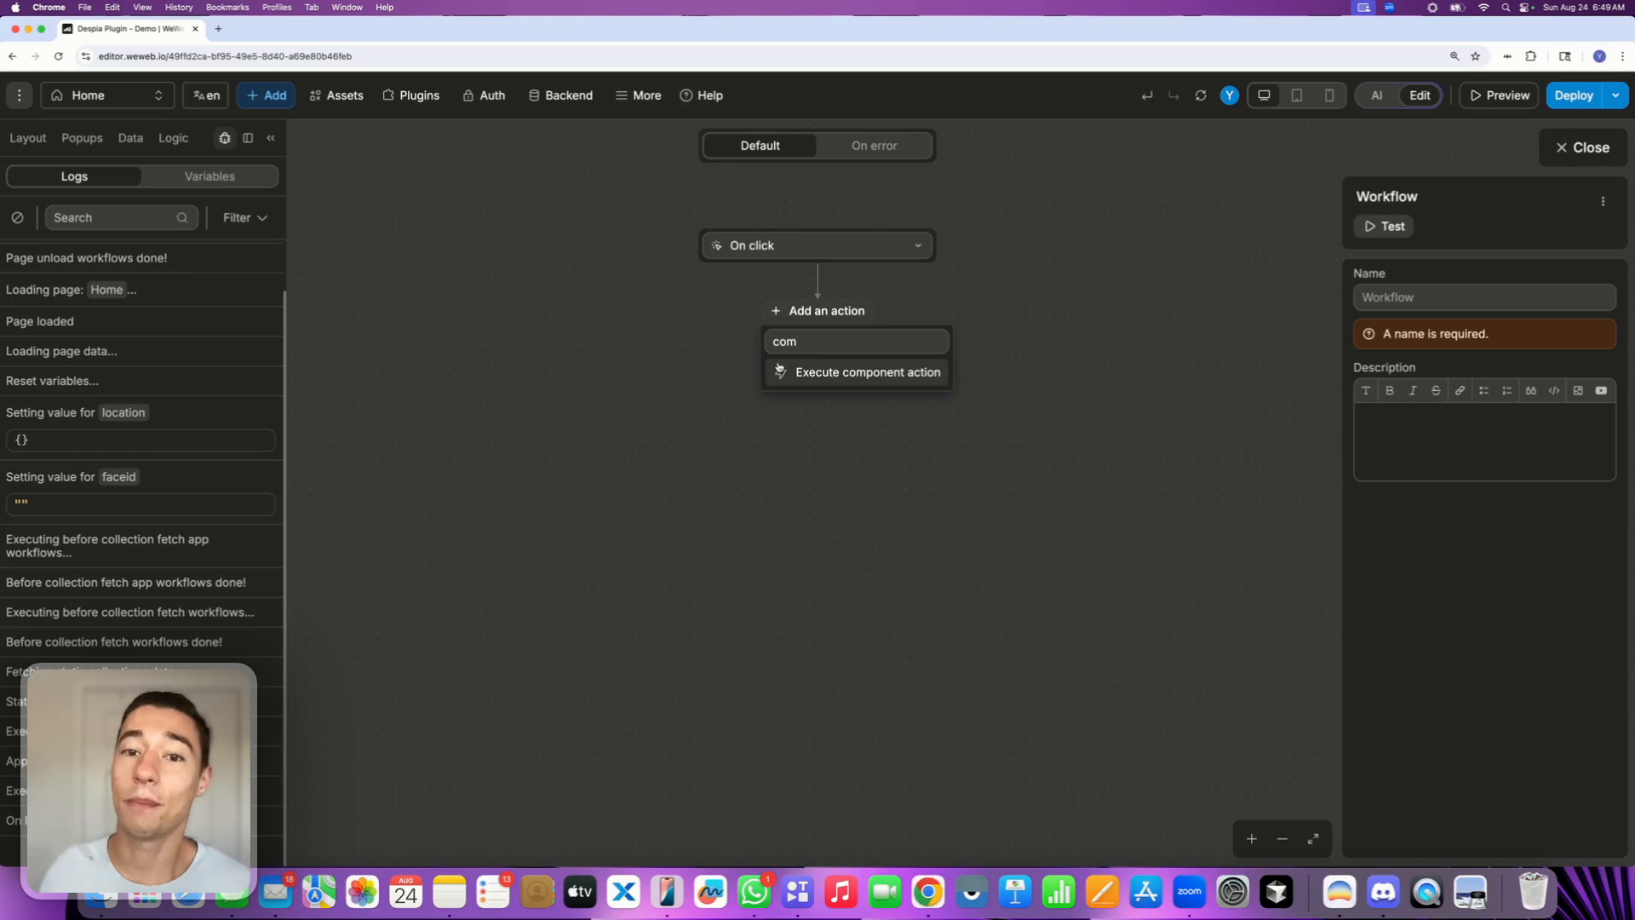
left_click(779, 371)
Step: Point the workflow action to the Despia Plugin's Take Screenshot (No Callback) action and close the workflow
left_click(1385, 445)
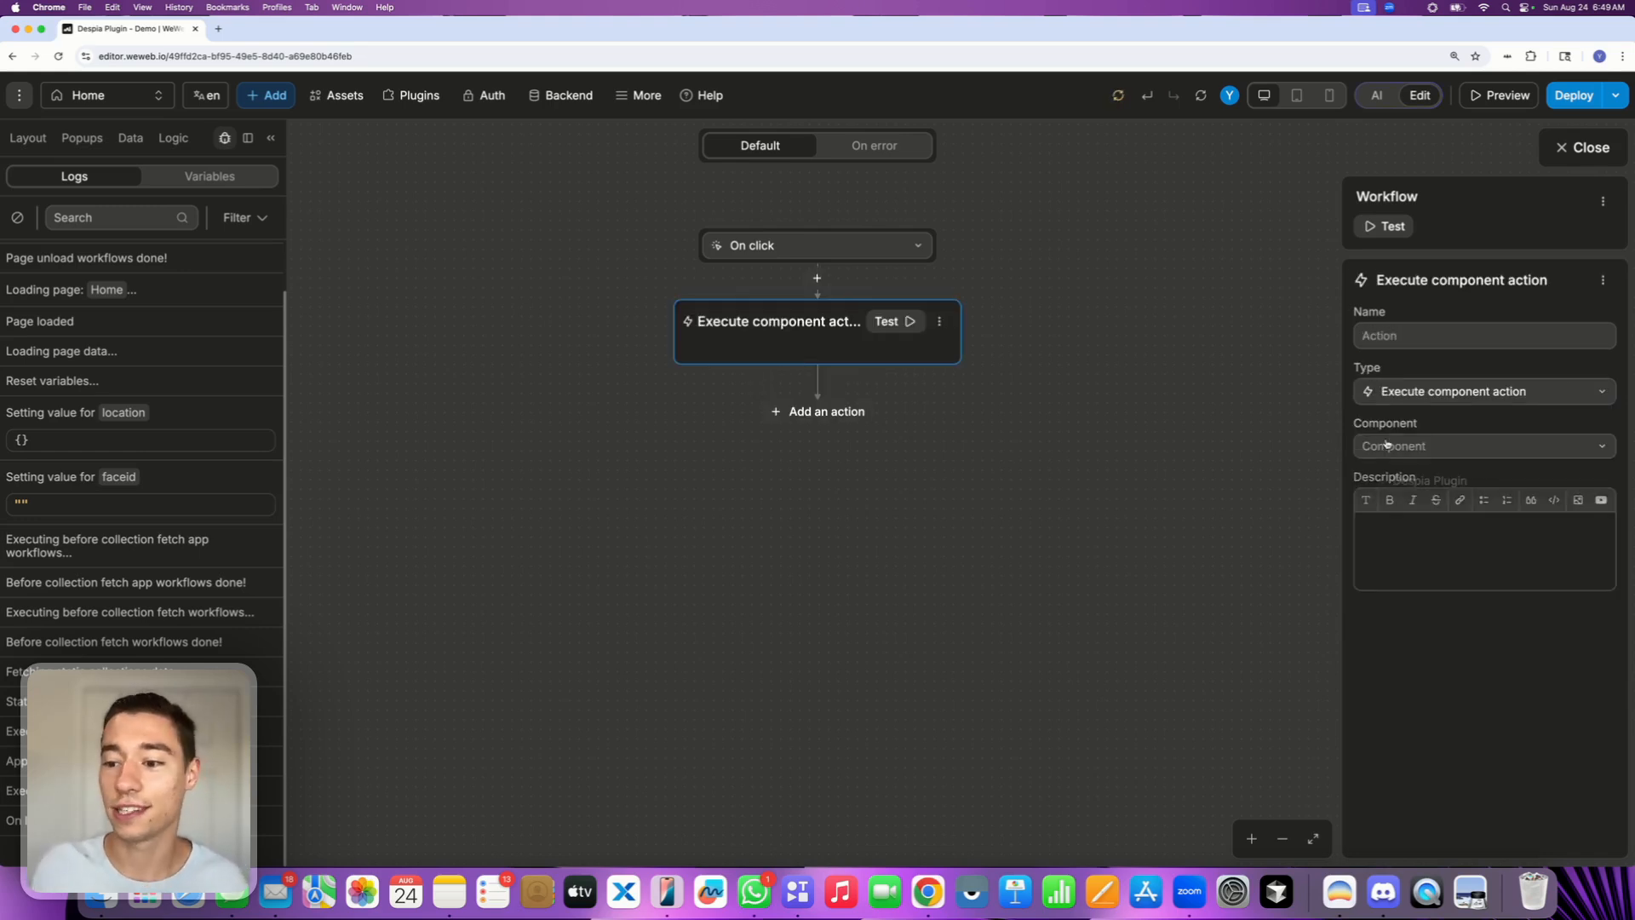
left_click(1385, 482)
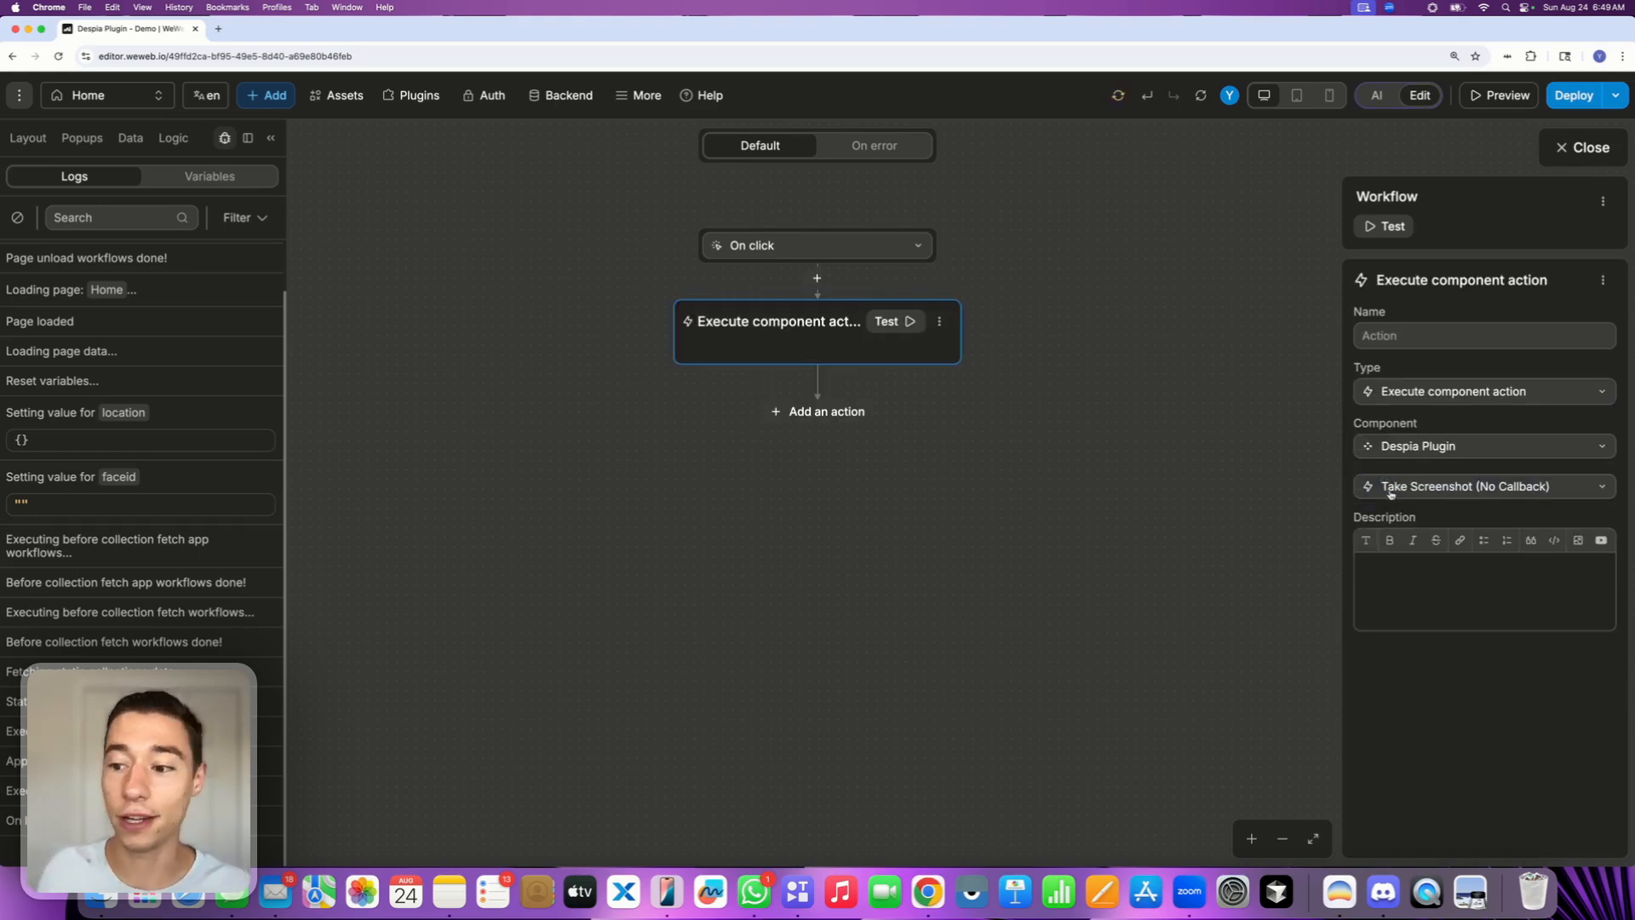
left_click(1390, 487)
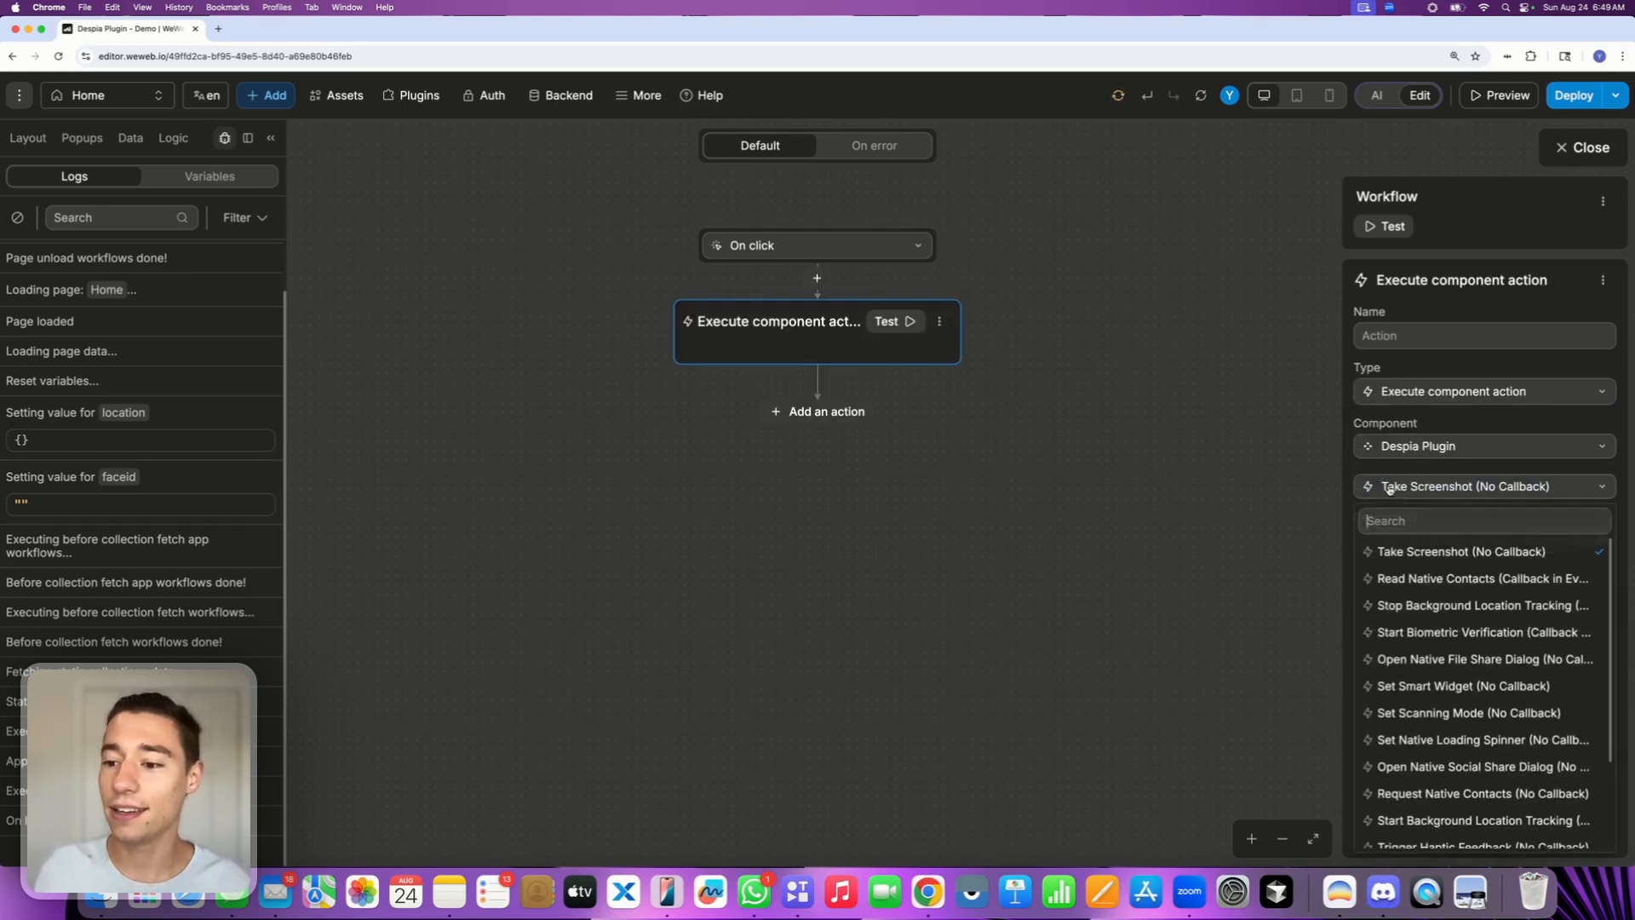
left_click(1404, 552)
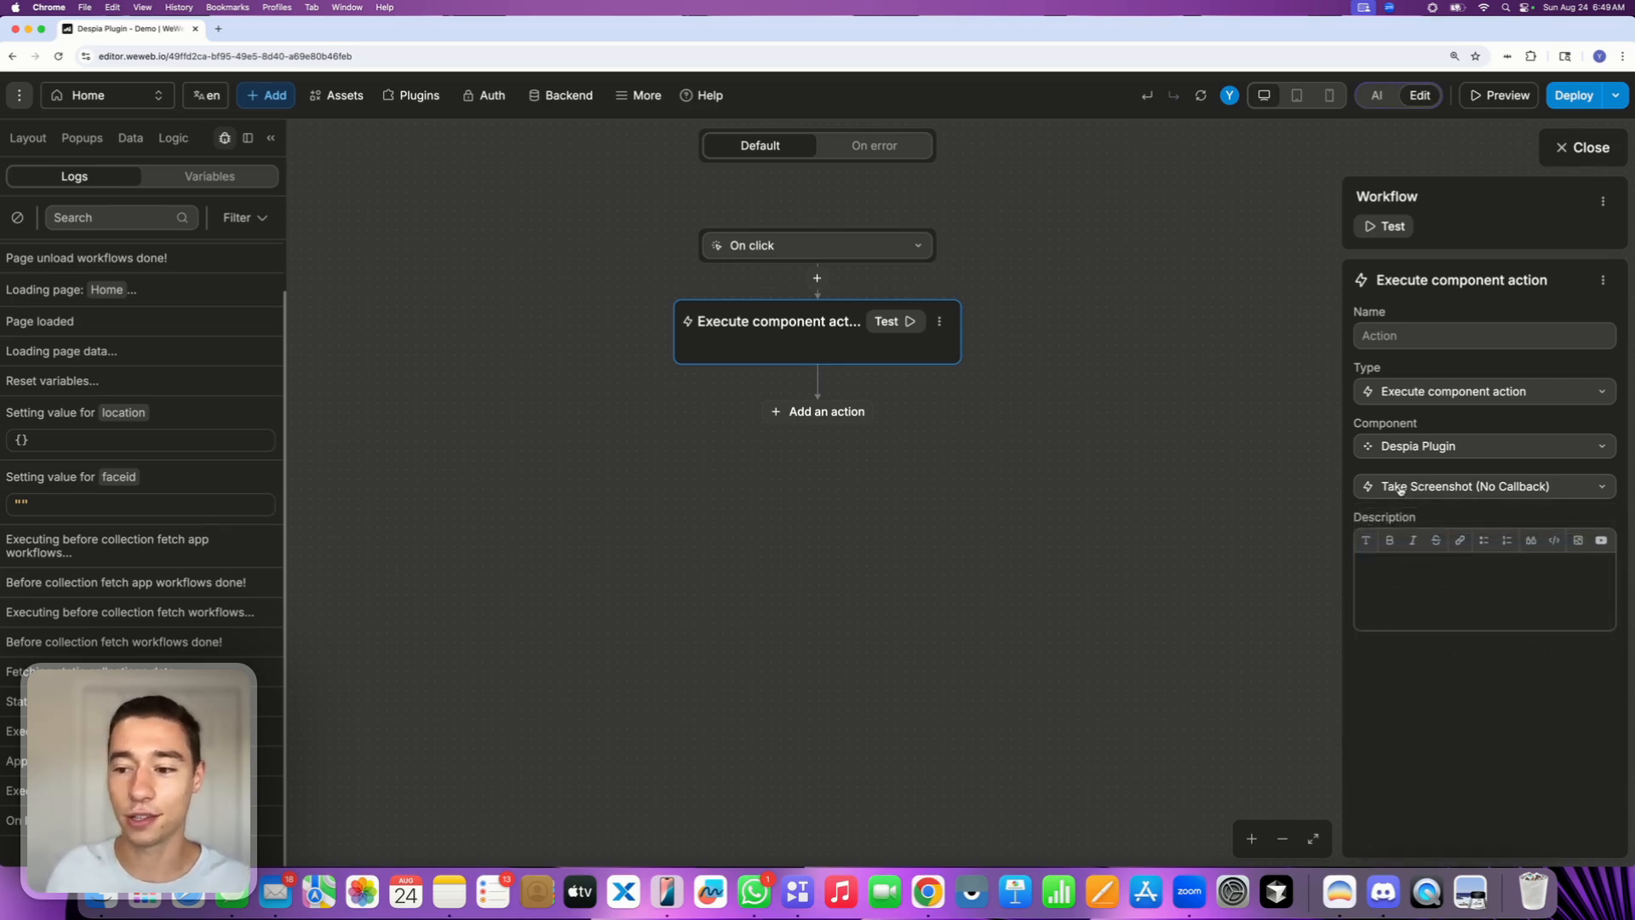
left_click(1579, 150)
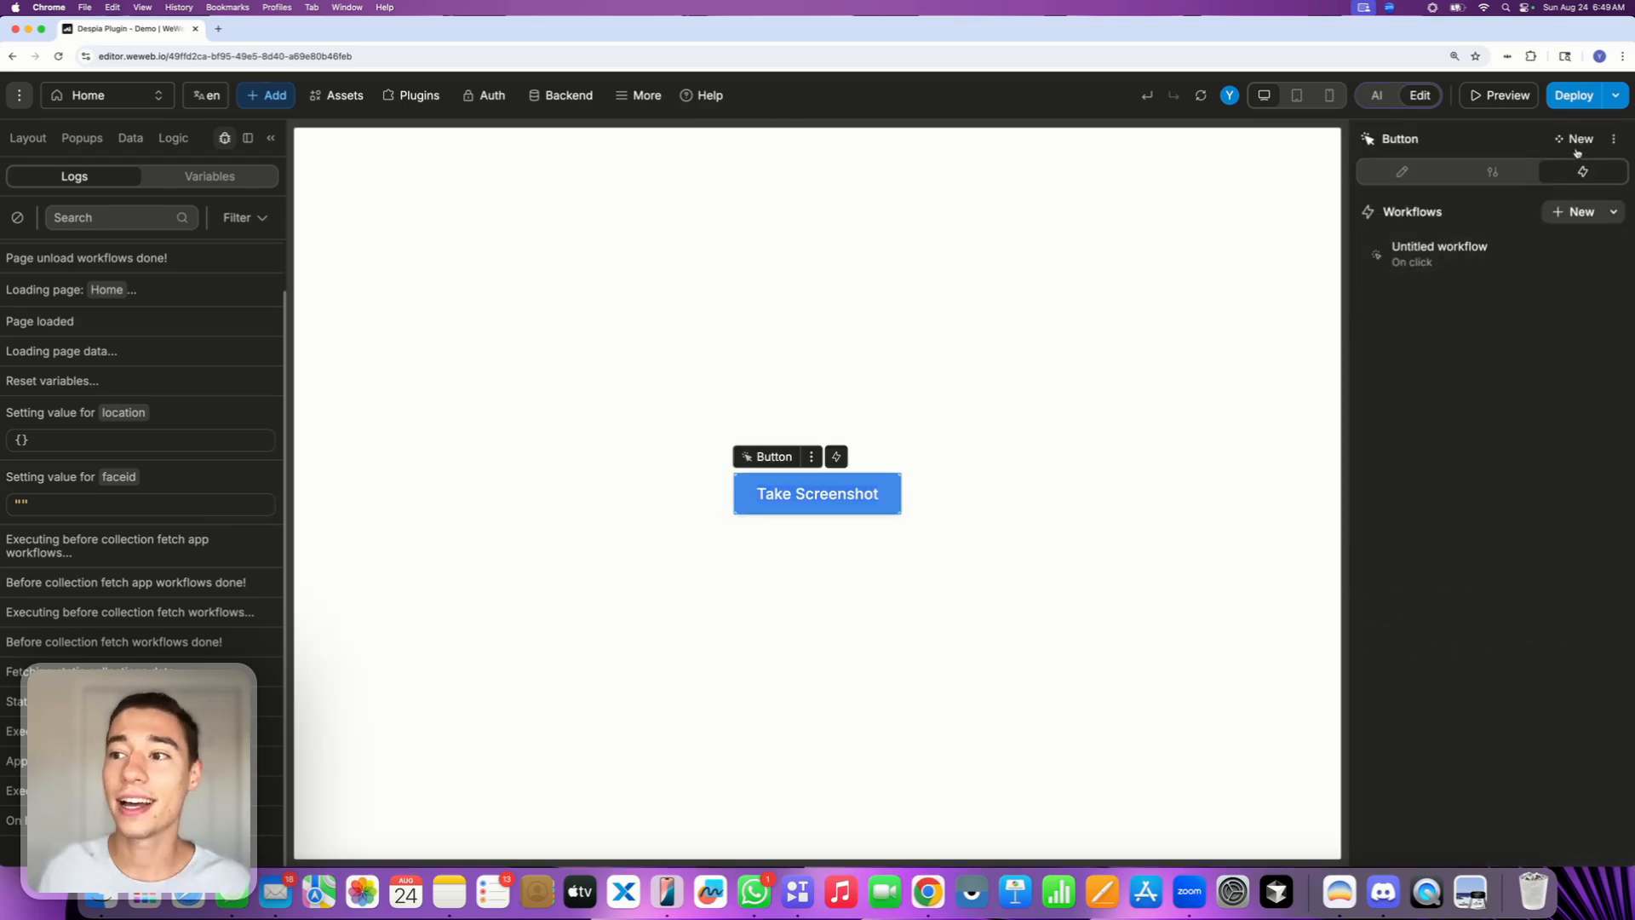
Step: Publish the project to the WeWeb subdomain, entering "new" as the text for this publication
left_click(1576, 101)
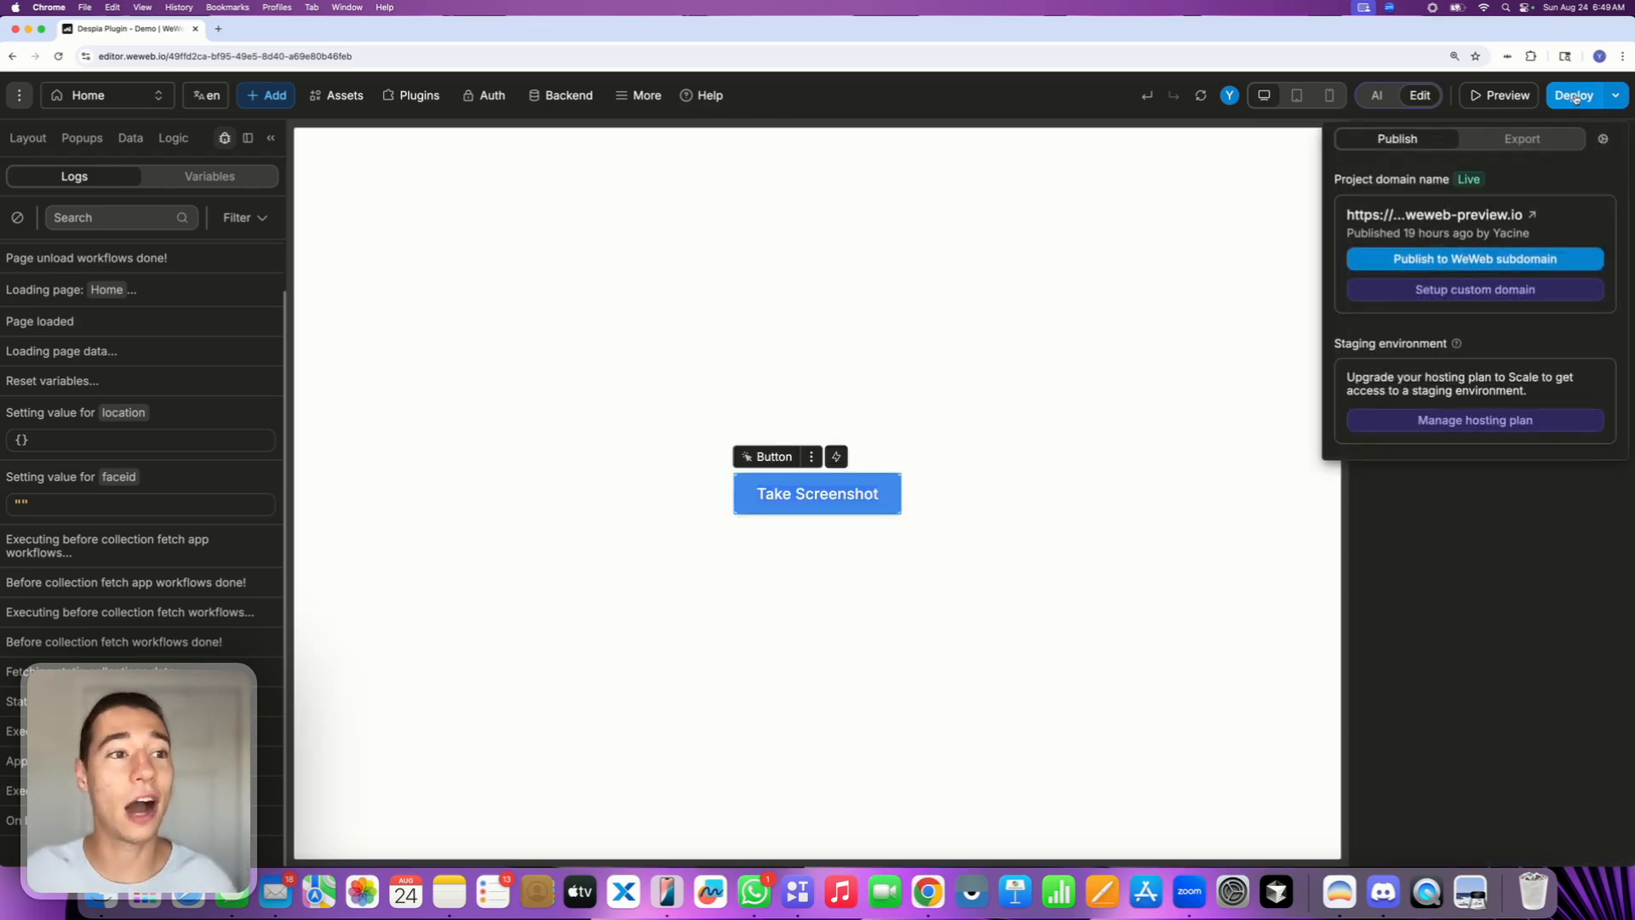
left_click(1445, 255)
type("new")
key("Return")
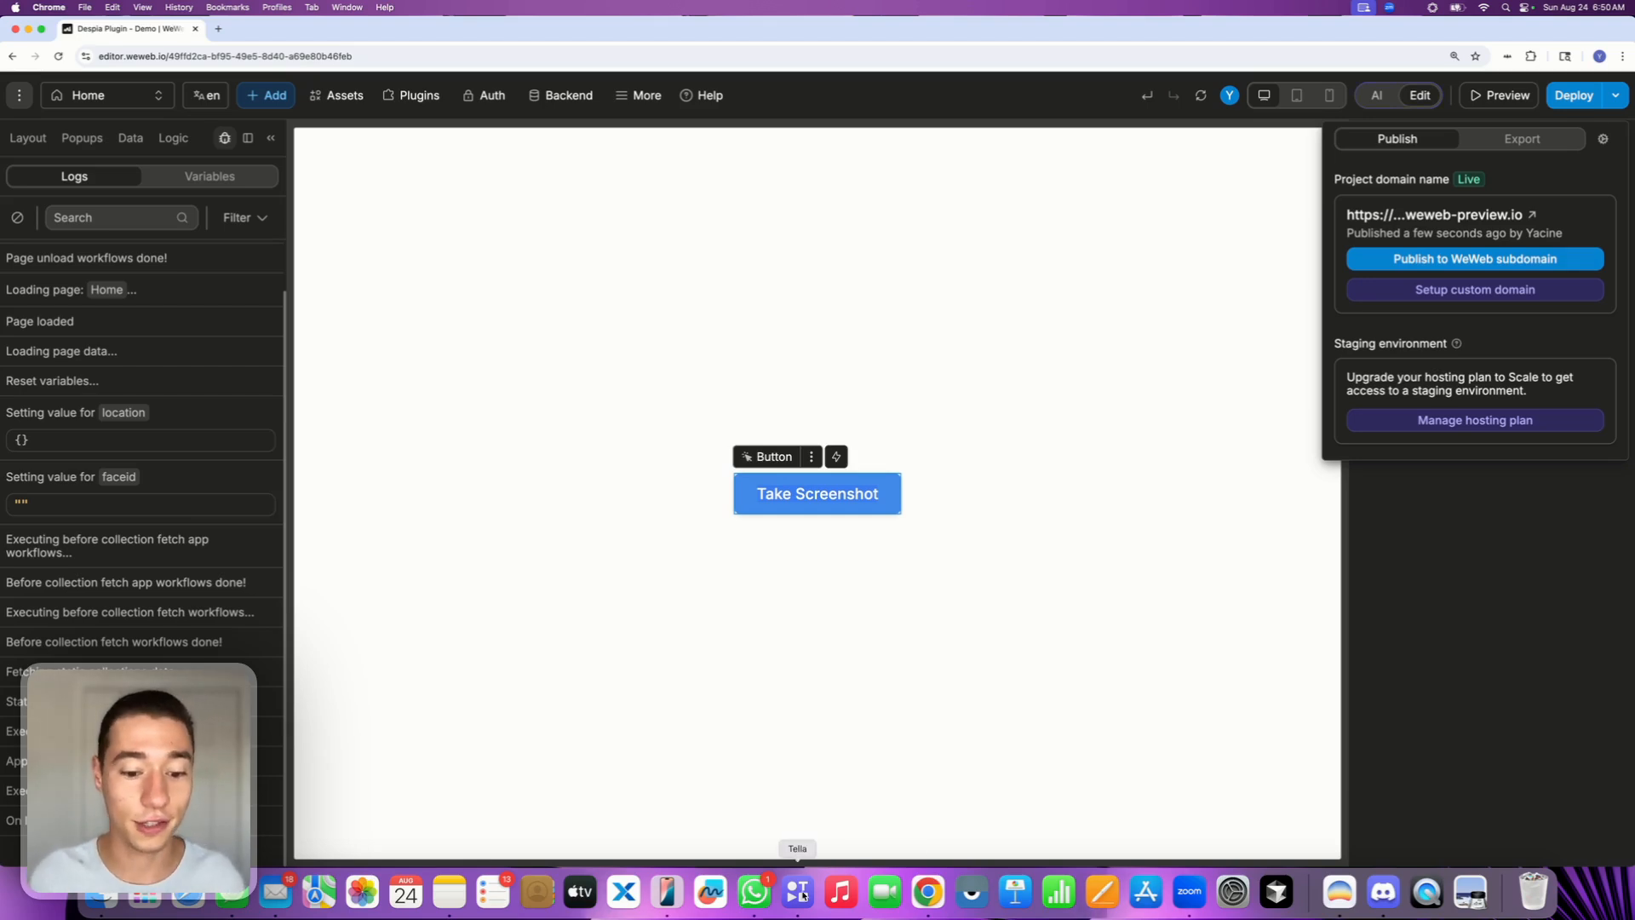
Step: Switch to iPhone Mirroring, open the mobile app and test its Take Screenshot button
left_click(667, 892)
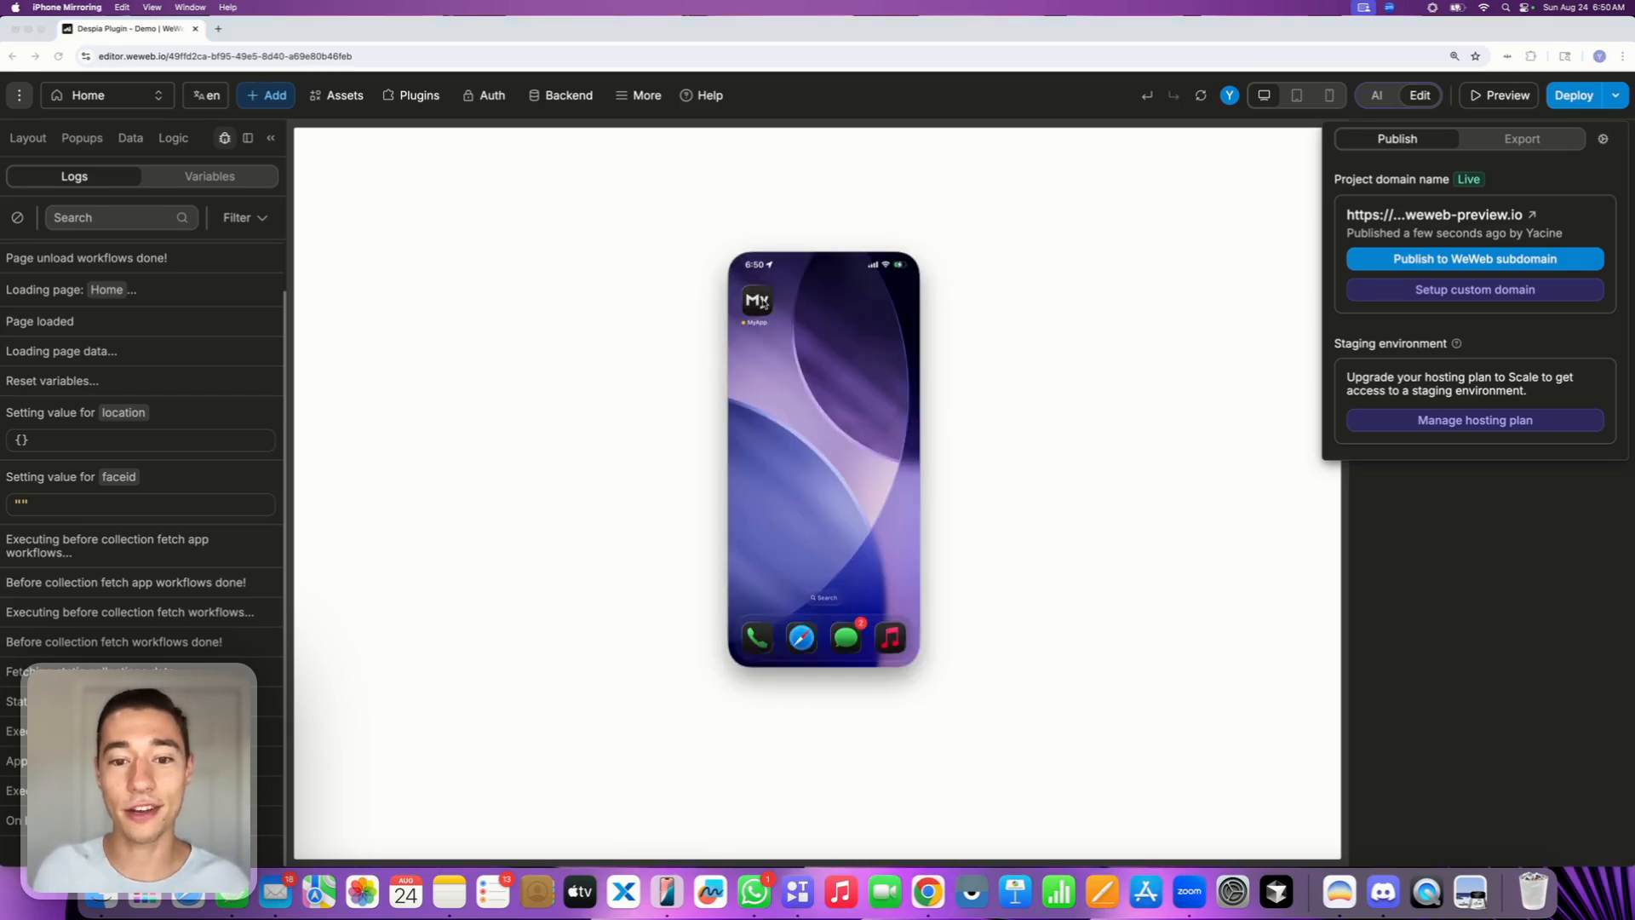
left_click(758, 300)
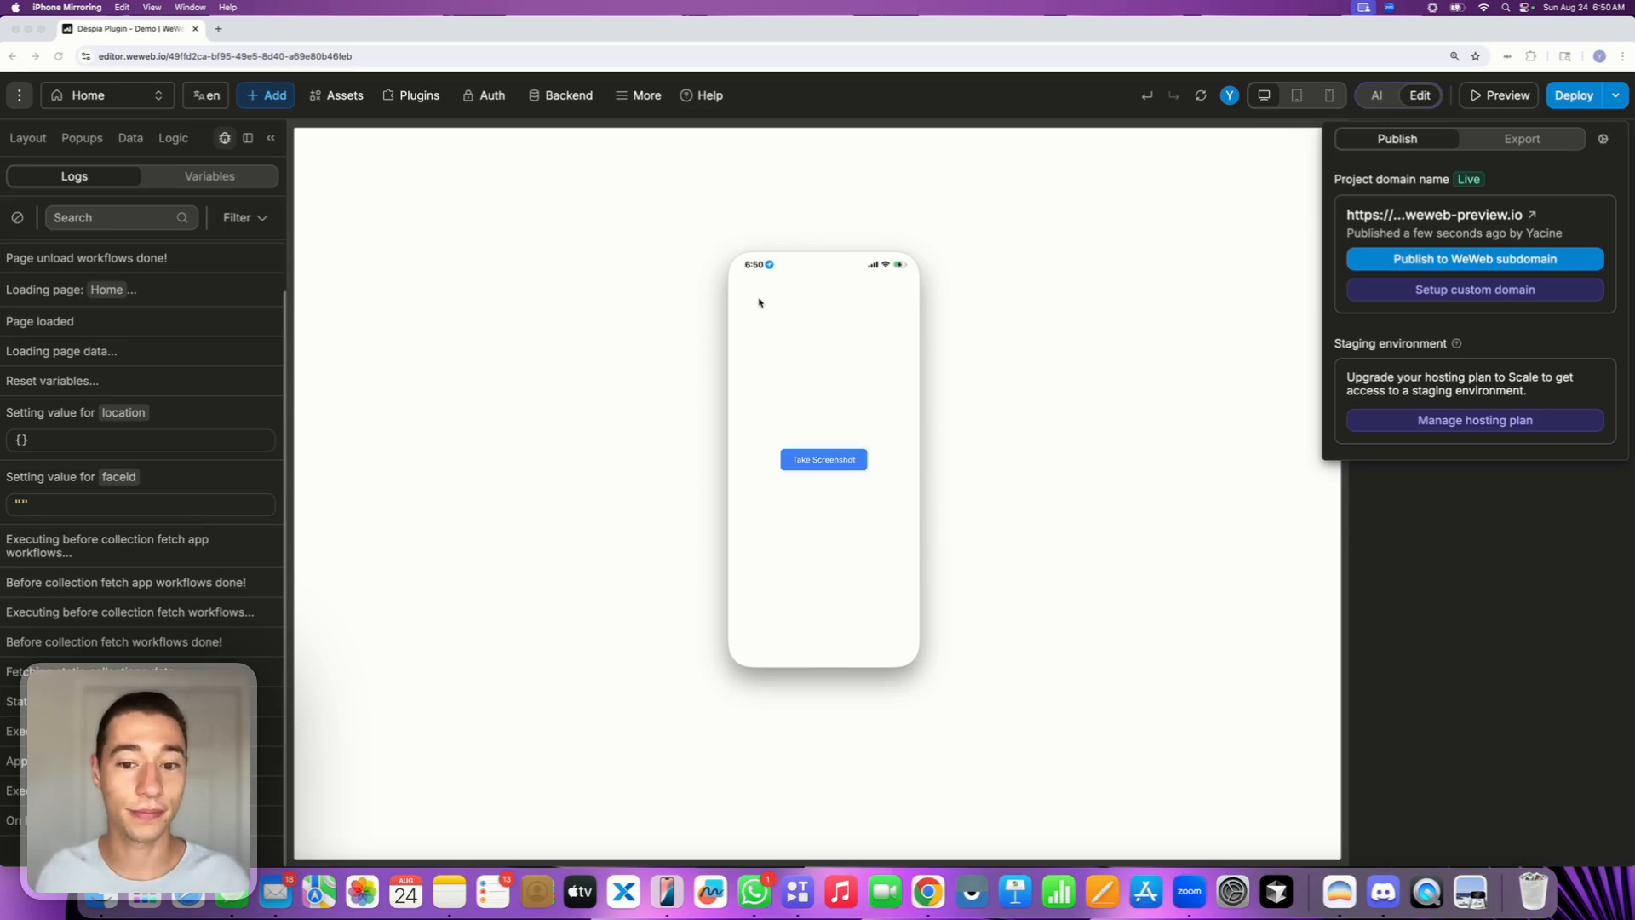
left_click(839, 465)
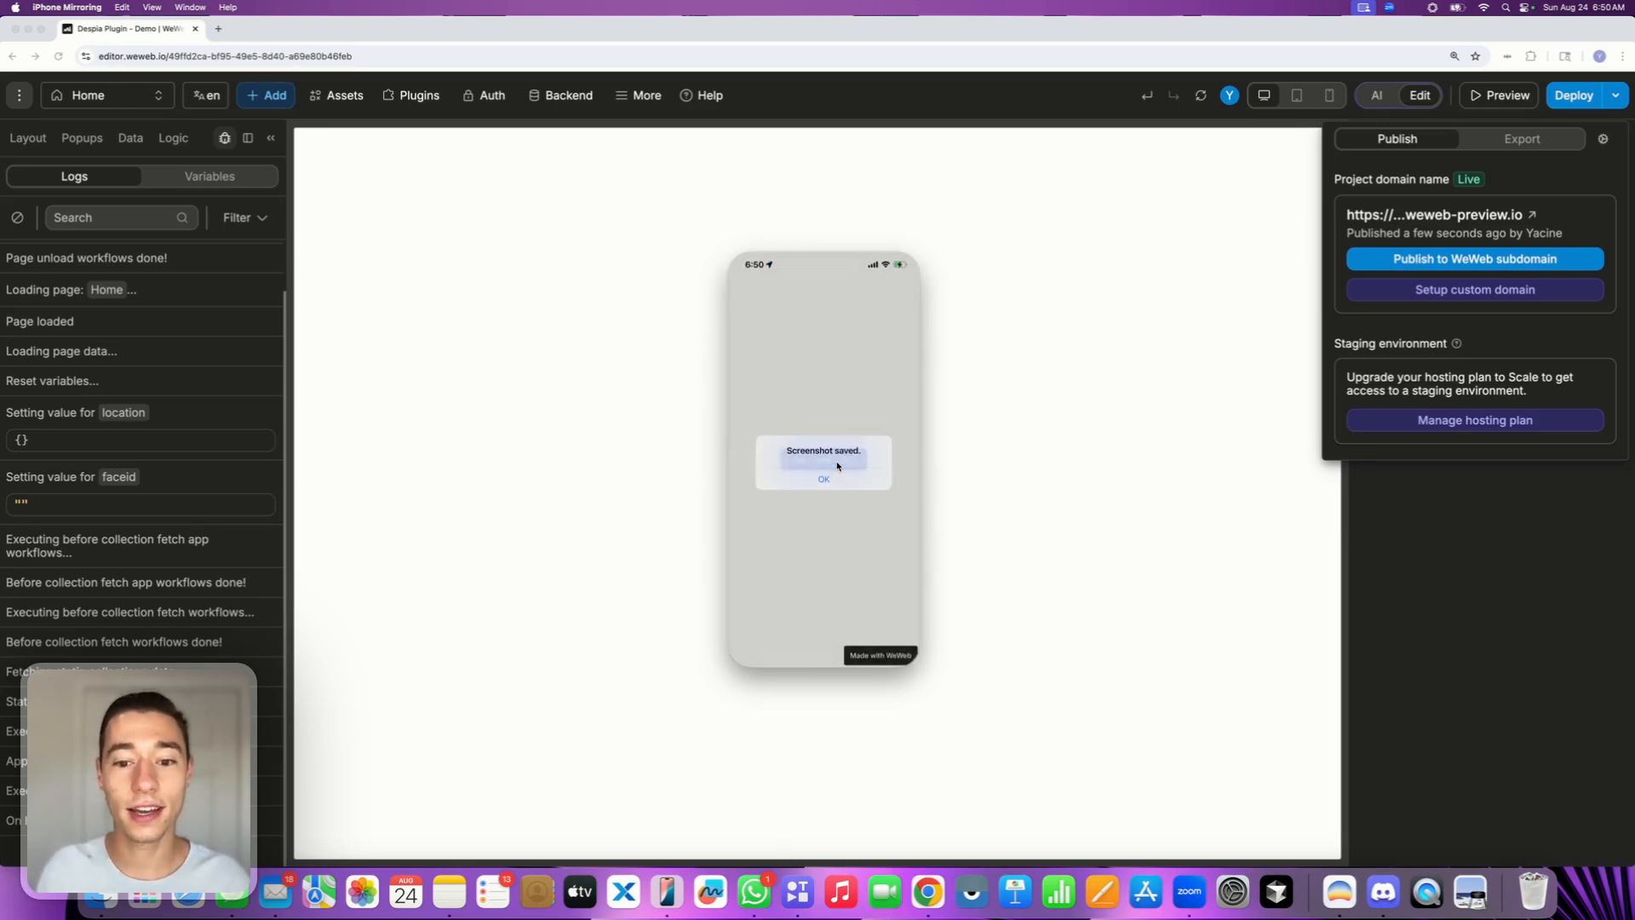